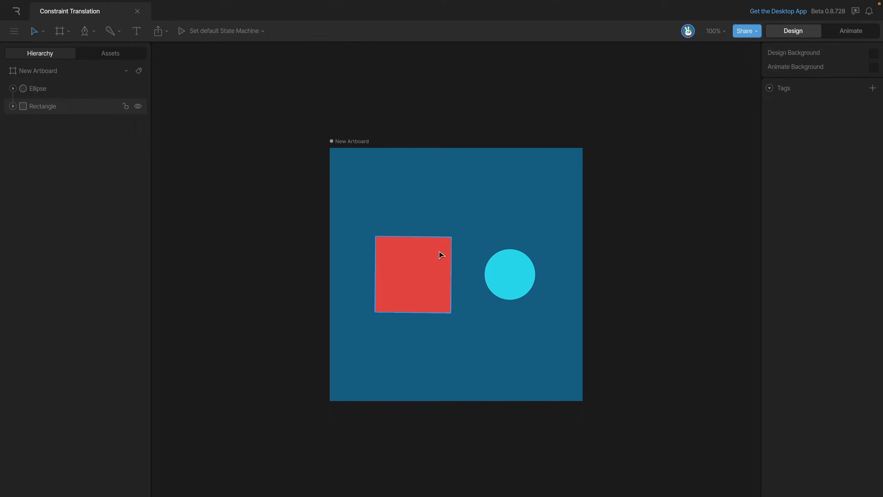
# Step: Add a Translation constraint to the blue ellipse and name it "Translation Blue Circle"
pyautogui.click(518, 277)
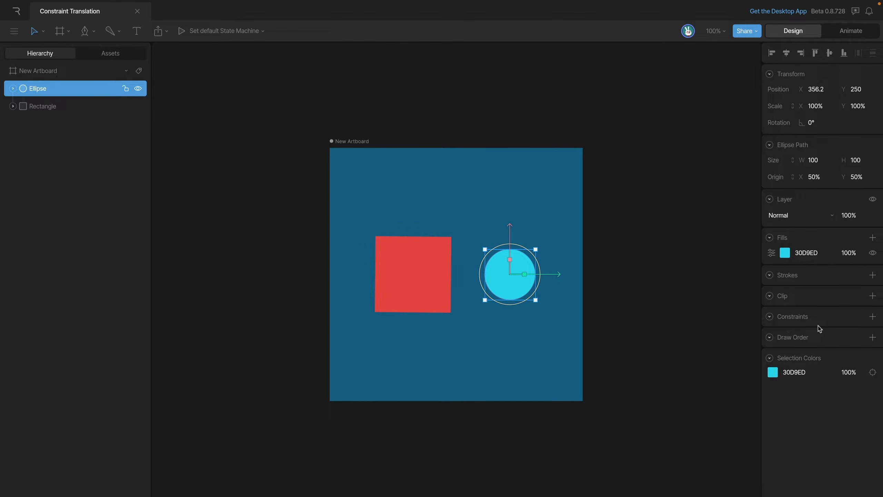
pyautogui.click(872, 316)
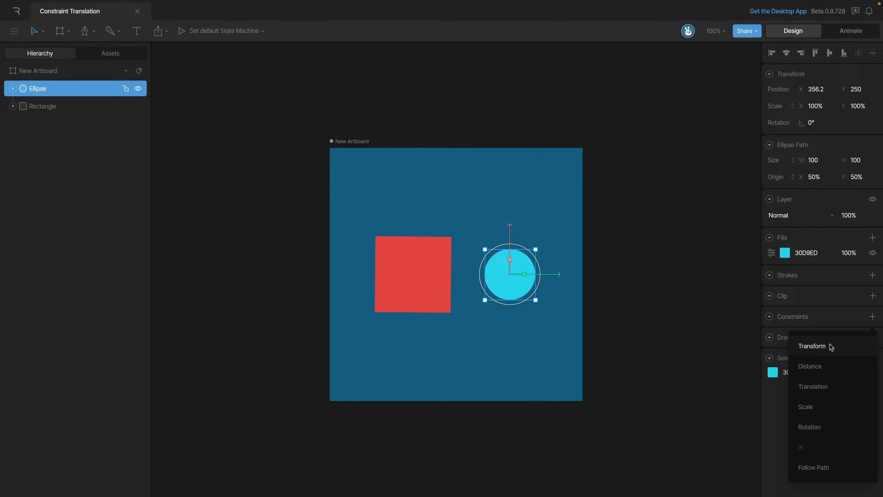
pyautogui.click(828, 391)
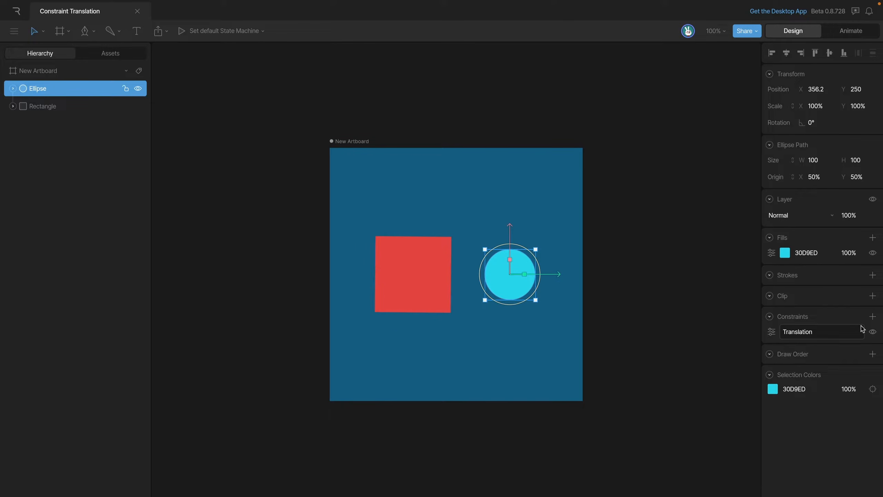
pyautogui.doubleClick(827, 333)
pyautogui.click(828, 333)
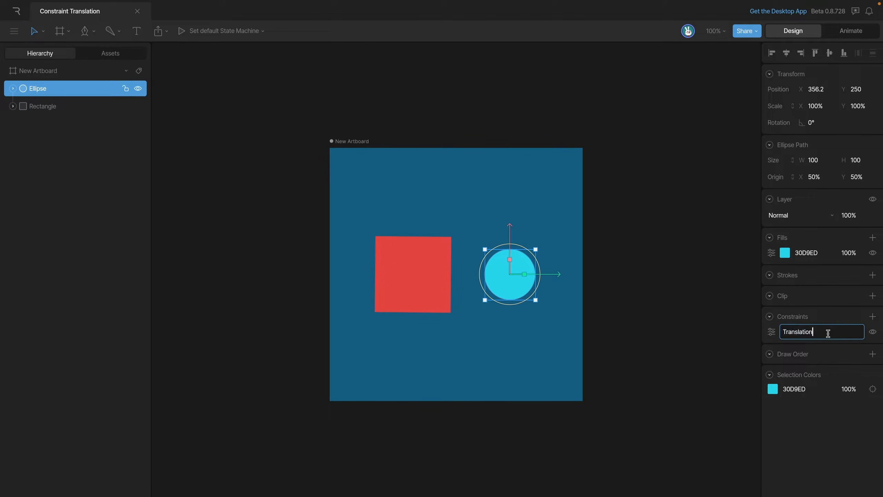
pyautogui.write('Blue Circle')
pyautogui.press('Return')
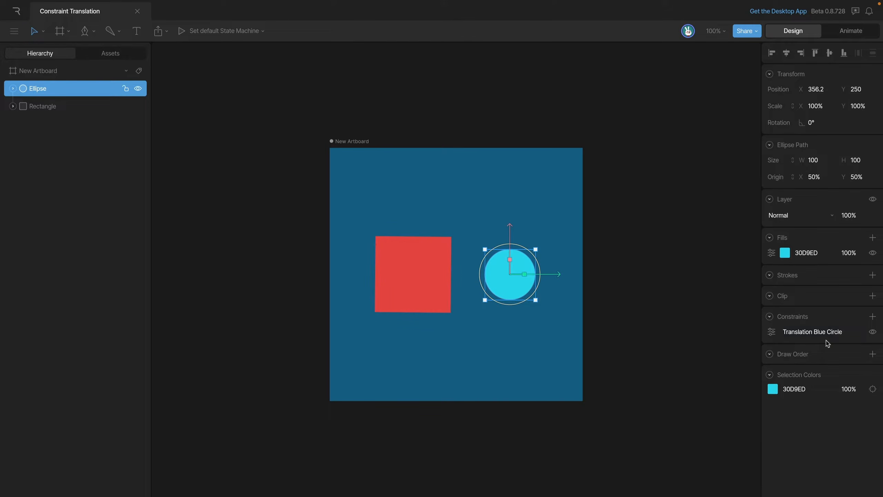
# Step: Set the Rectangle as the ellipse constraint's target, and try shifting the ellipse horizontally to about X 183
pyautogui.click(771, 332)
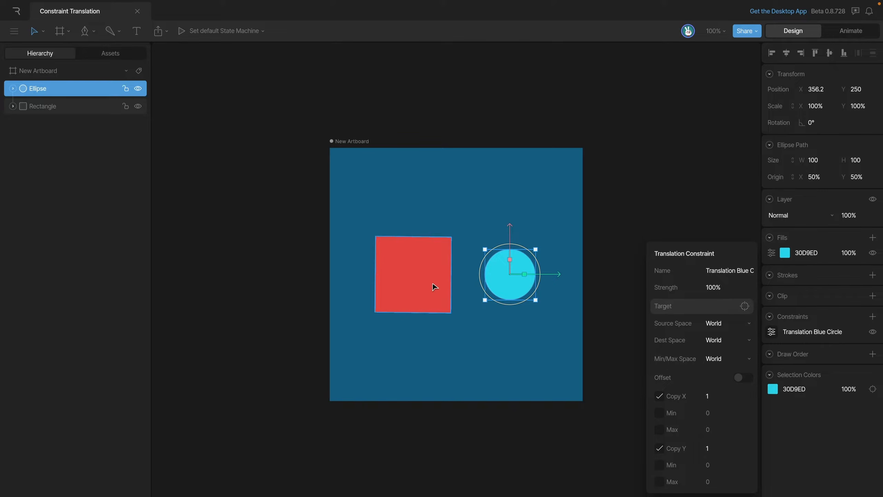
pyautogui.click(700, 311)
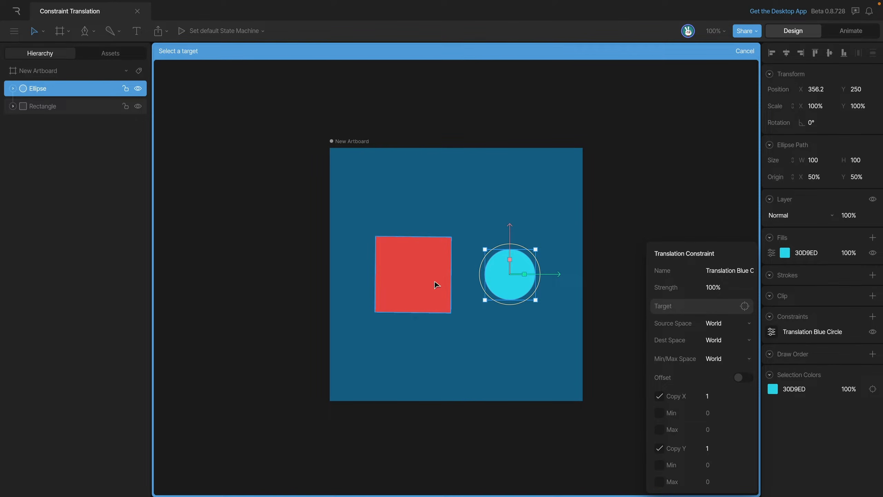
pyautogui.click(65, 109)
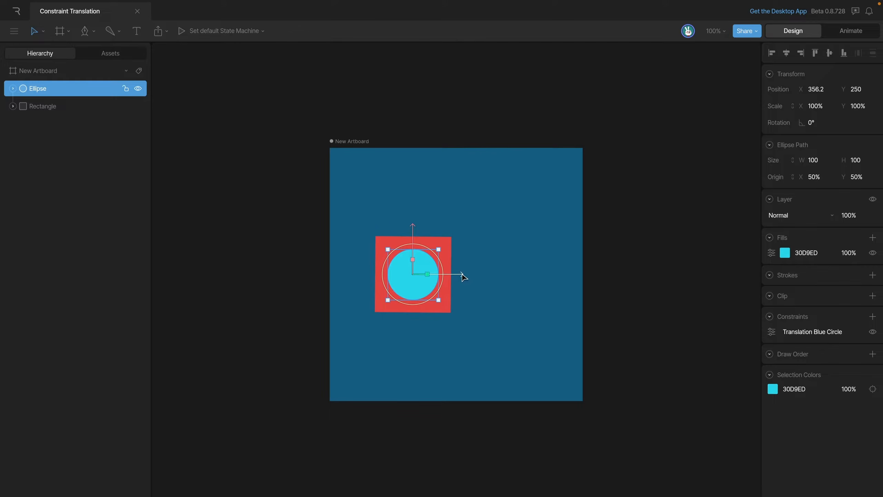
pyautogui.moveTo(462, 275); pyautogui.dragTo(481, 277)
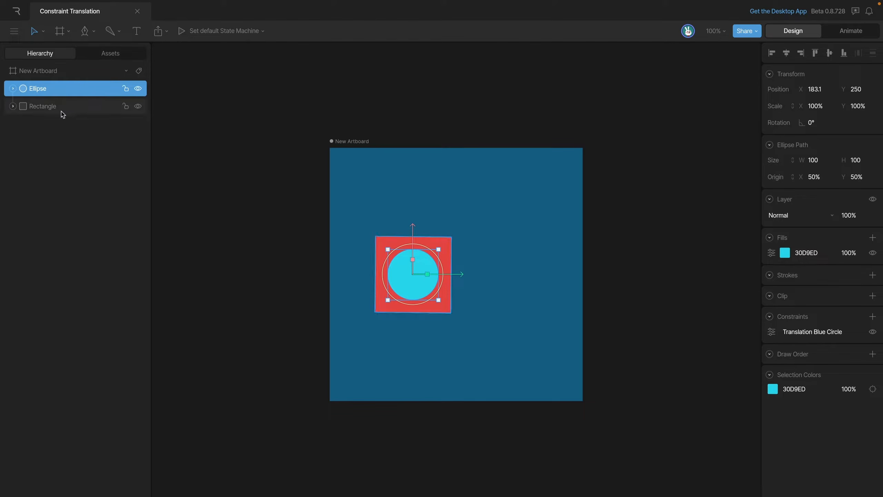
# Step: Move the red rectangle along both axes to test the constraint, and center it horizontally and vertically on the artboard
pyautogui.click(49, 111)
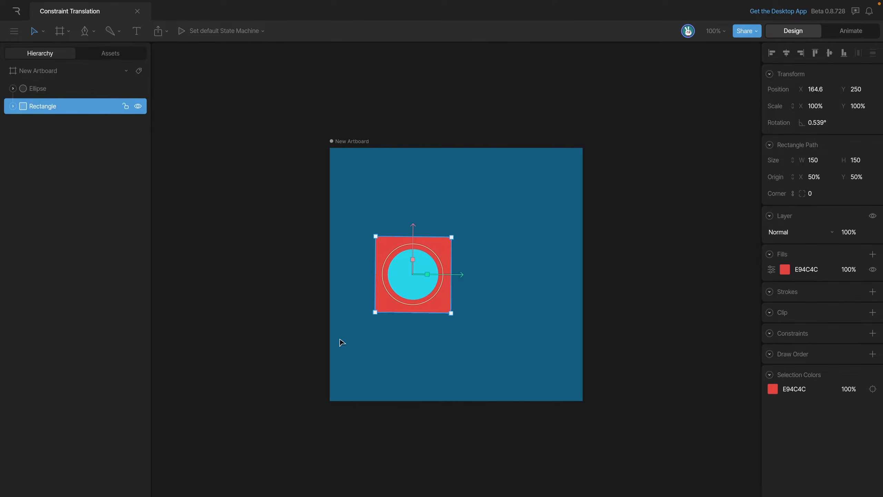
pyautogui.moveTo(460, 275); pyautogui.dragTo(505, 284)
pyautogui.moveTo(454, 224); pyautogui.dragTo(452, 267)
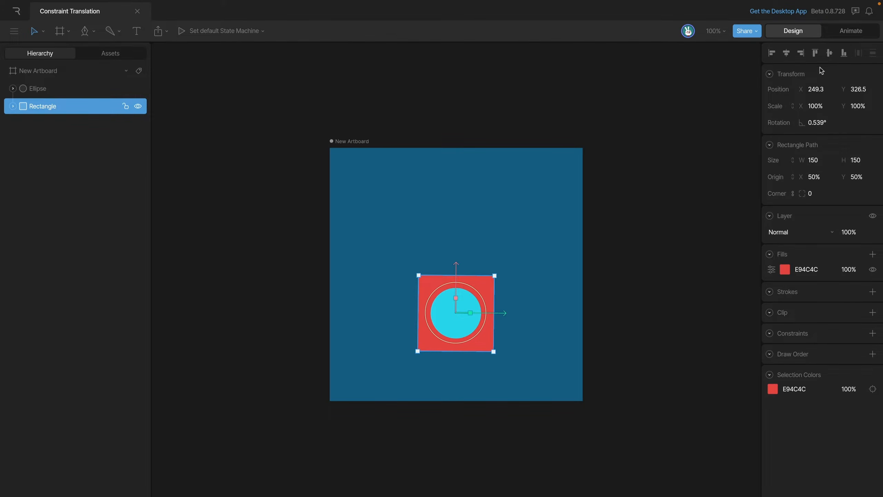
pyautogui.click(829, 53)
pyautogui.click(787, 52)
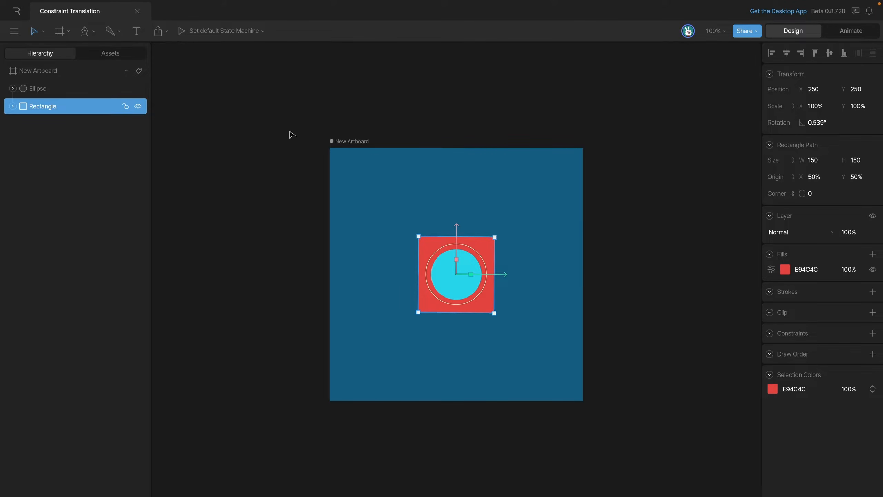
# Step: Turn off Copy Y in the ellipse's translation constraint
pyautogui.click(49, 89)
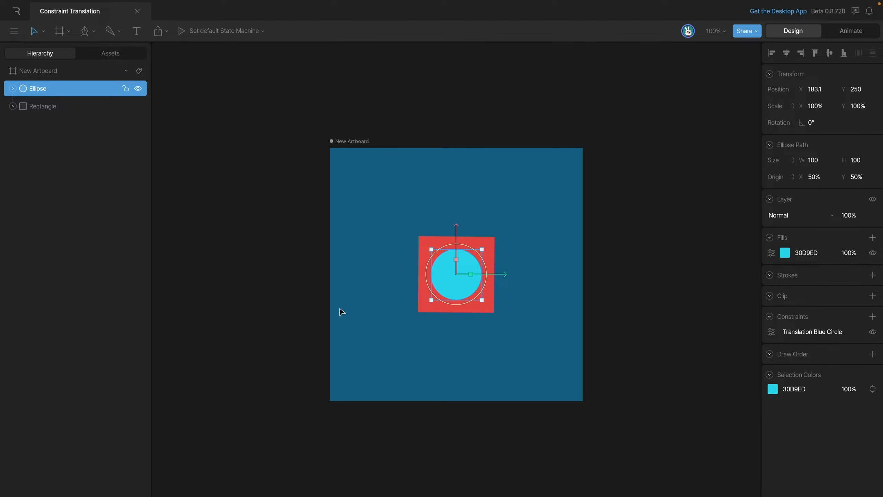
pyautogui.click(771, 333)
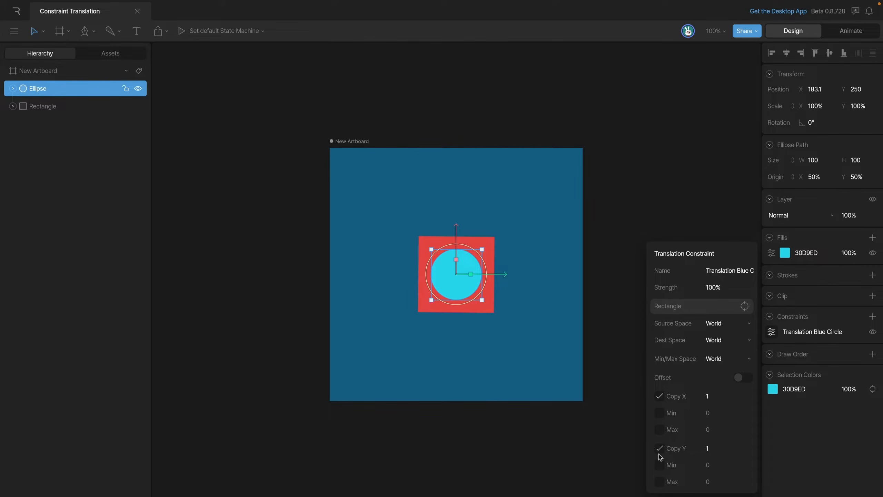
pyautogui.click(485, 305)
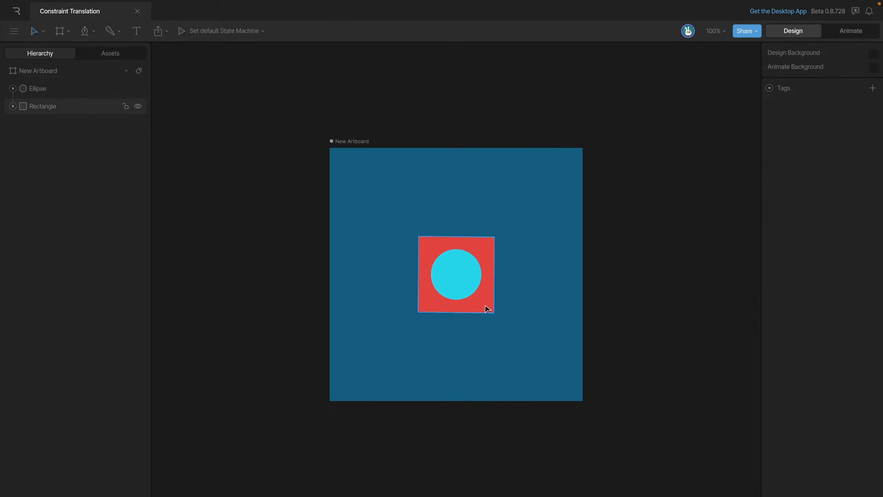
# Step: Move the red rectangle along X and Y to about X 174, Y 409 to test the X-only constraint
pyautogui.click(485, 305)
pyautogui.moveTo(501, 276); pyautogui.dragTo(520, 287)
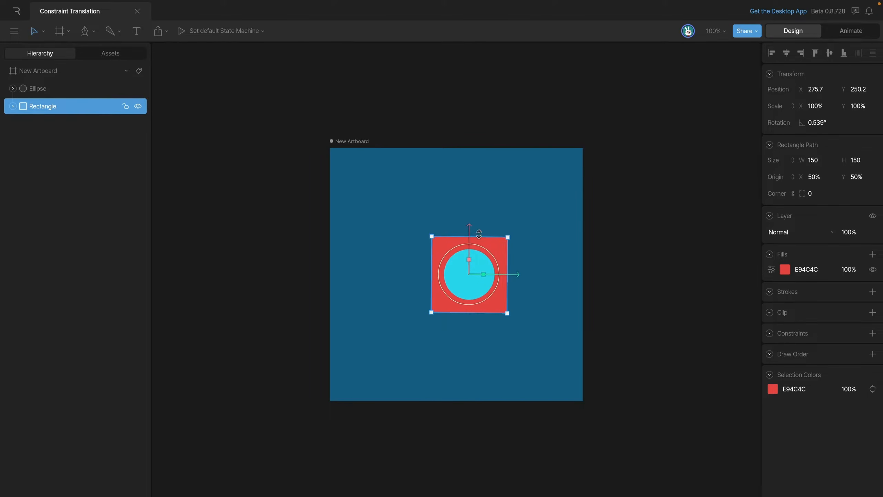
pyautogui.moveTo(471, 226); pyautogui.dragTo(470, 306)
pyautogui.moveTo(504, 360); pyautogui.dragTo(457, 355)
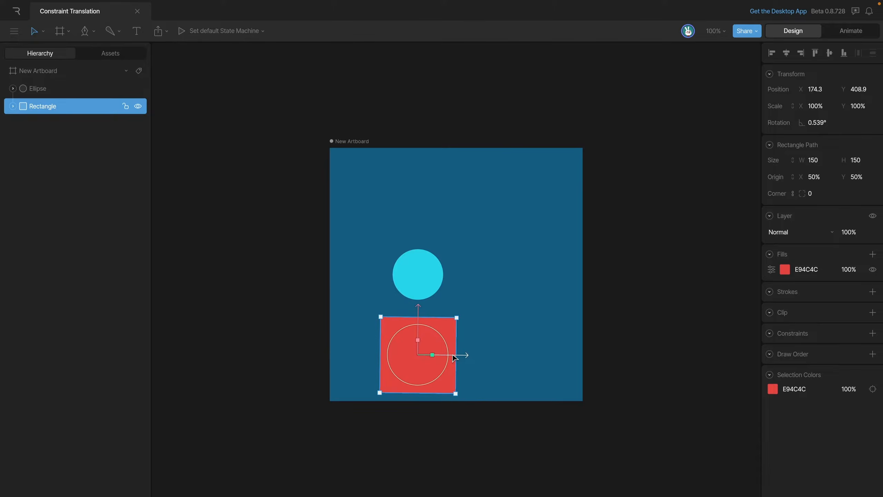
# Step: Limit the ellipse constraint's Copy X to a minimum of 100 and a maximum of 400
pyautogui.click(417, 275)
pyautogui.click(770, 332)
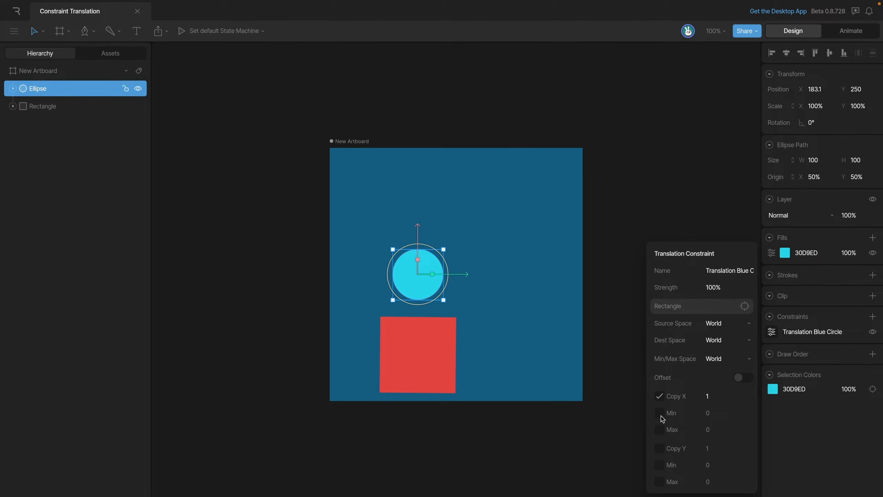
pyautogui.click(708, 414)
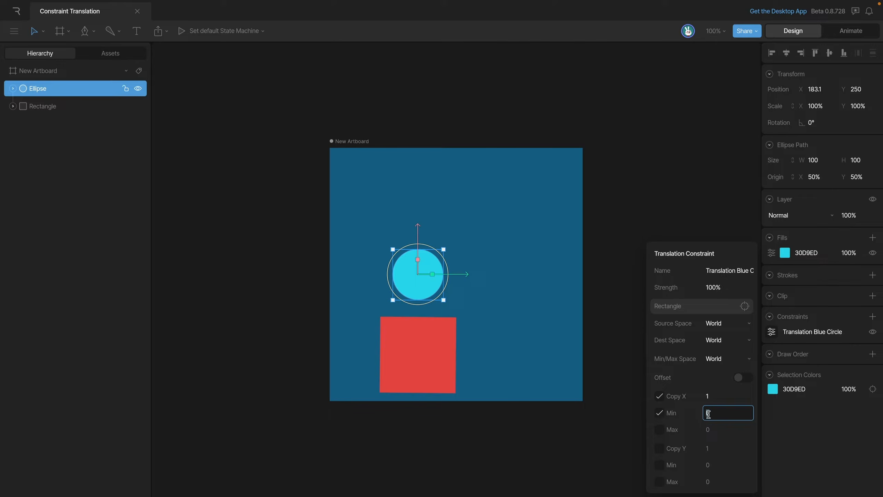
pyautogui.write('100')
pyautogui.click(659, 429)
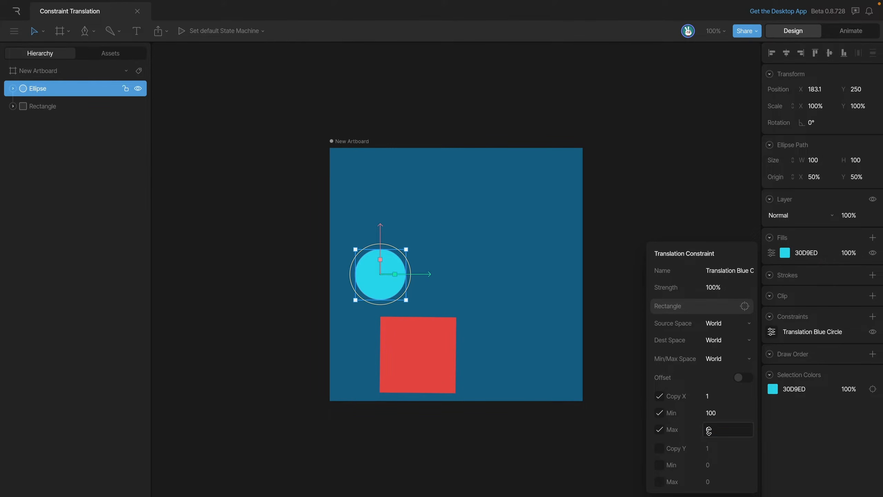
pyautogui.click(708, 431)
pyautogui.write('400')
pyautogui.press('Return')
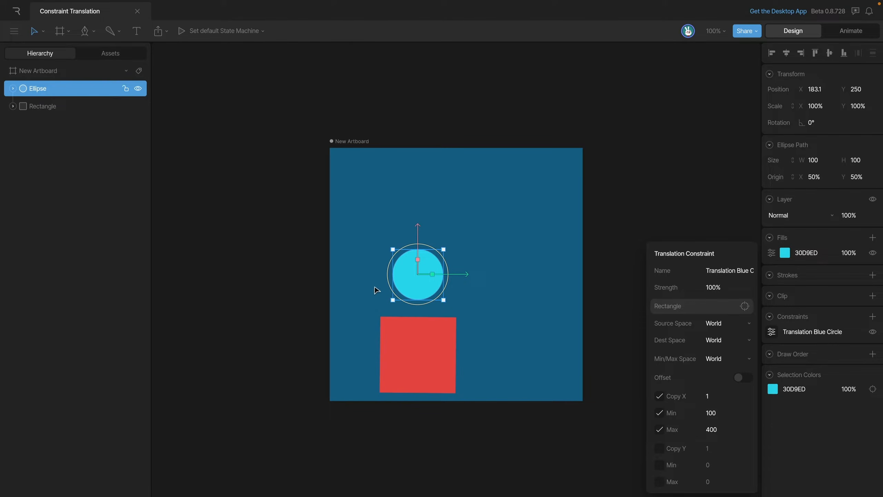
# Step: Test the X limits by moving the rectangle to the artboard's edge at X 0 and back to about X 258
pyautogui.click(377, 267)
pyautogui.click(437, 352)
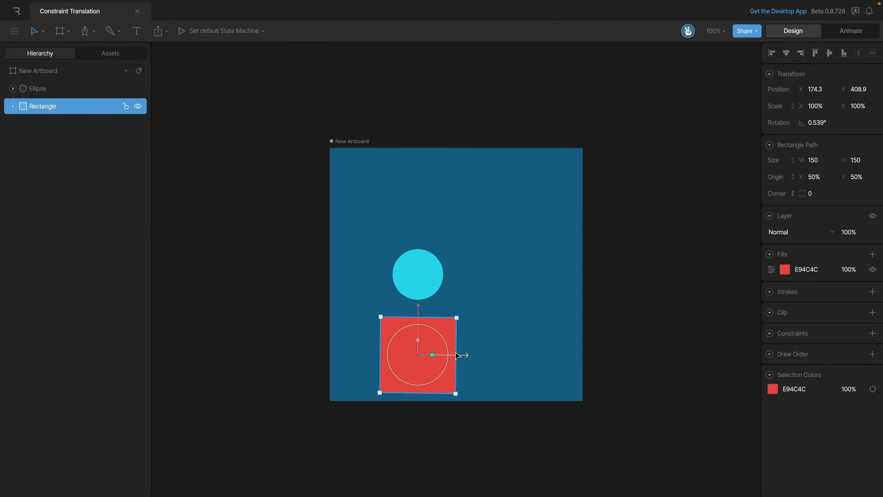
pyautogui.moveTo(464, 354); pyautogui.dragTo(394, 366)
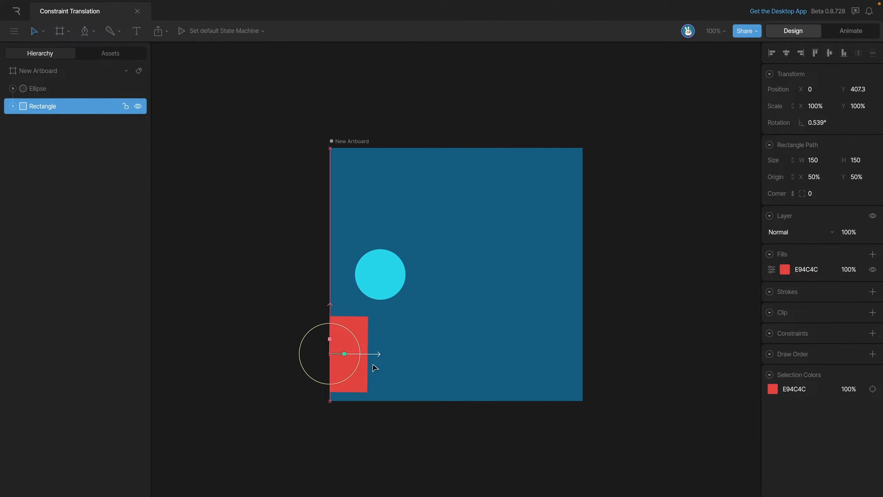
pyautogui.moveTo(374, 368); pyautogui.dragTo(508, 357)
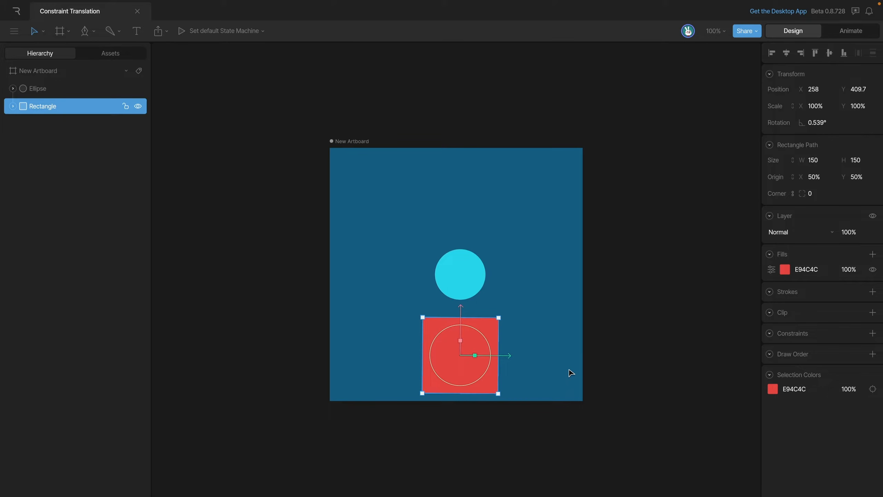
# Step: Disable the ellipse's translation constraint and move the rectangle to about X 250
pyautogui.click(461, 271)
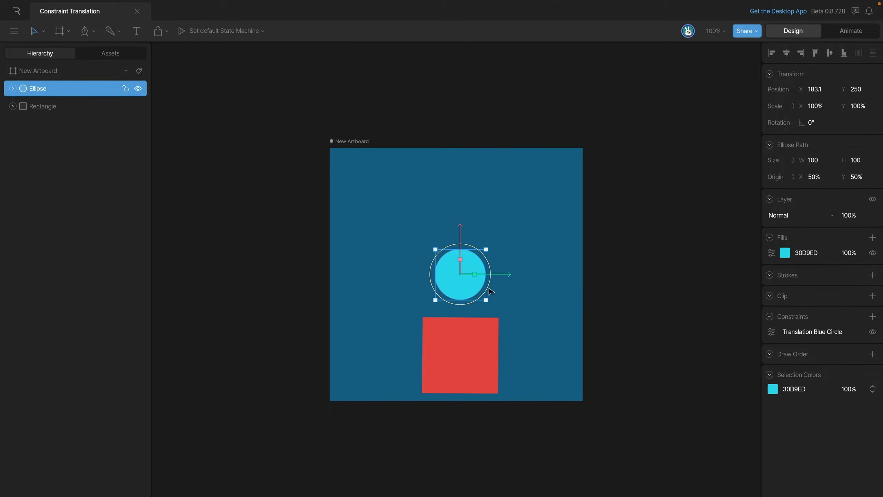
pyautogui.click(872, 331)
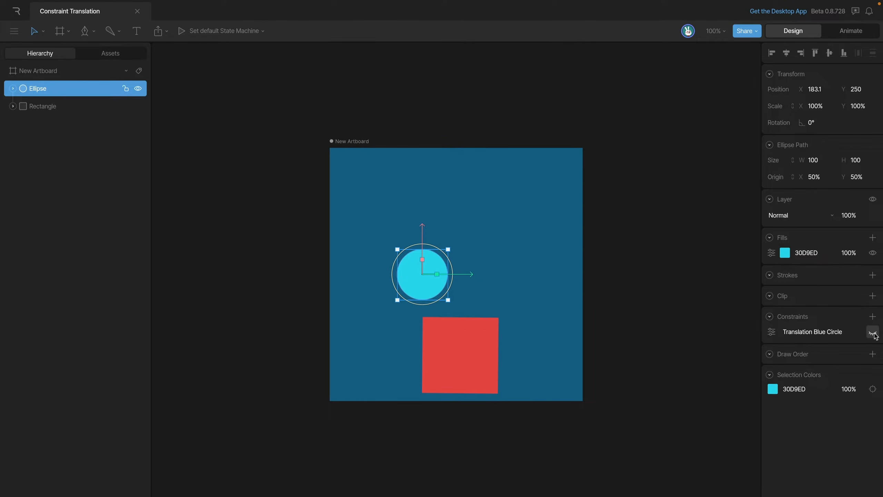
pyautogui.click(486, 362)
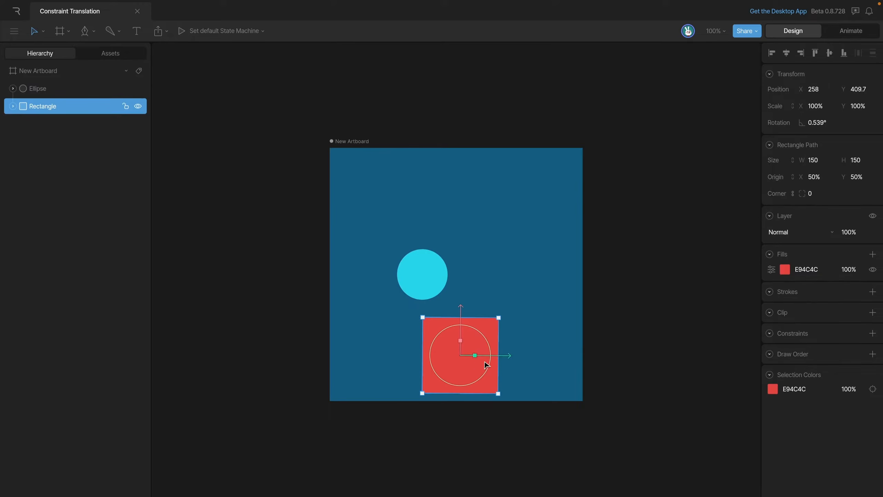
pyautogui.moveTo(510, 359)
pyautogui.mouseDown()
pyautogui.moveTo(430, 356)
pyautogui.moveTo(546, 357)
pyautogui.moveTo(505, 357)
pyautogui.mouseUp()
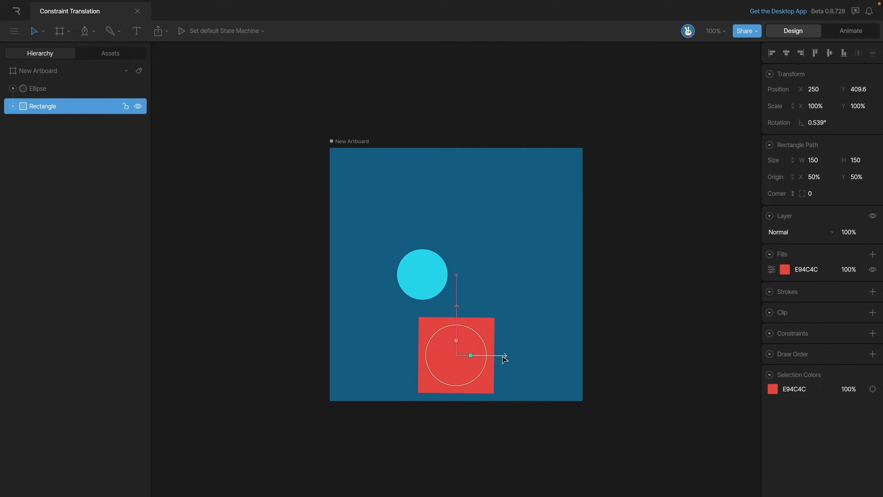
# Step: Re-enable the ellipse's translation constraint and move the rectangle to about X 235
pyautogui.click(423, 271)
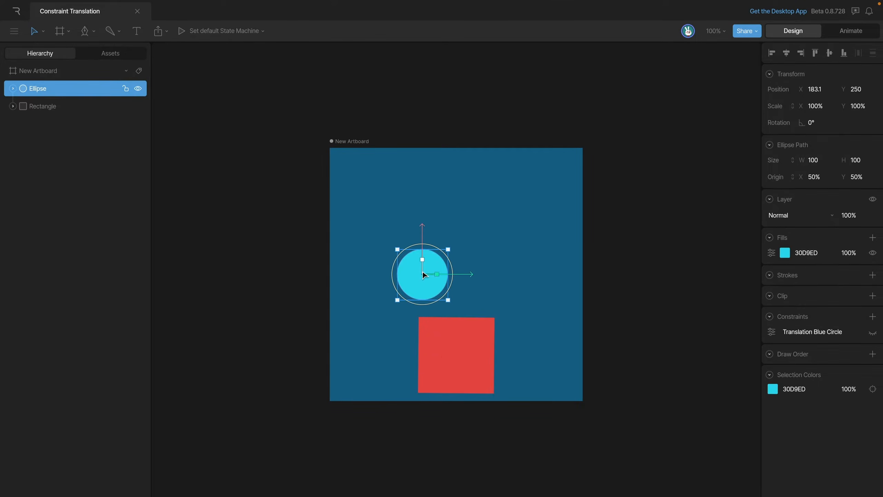
pyautogui.click(873, 332)
pyautogui.click(487, 367)
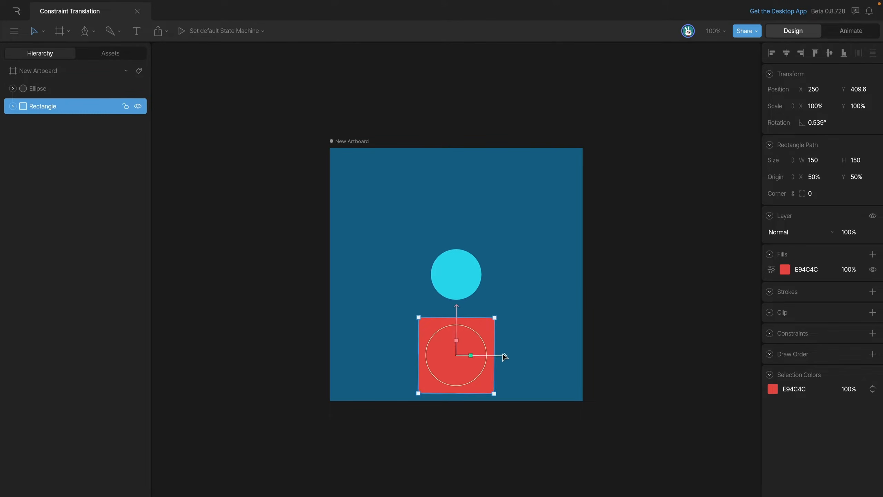
pyautogui.moveTo(504, 357)
pyautogui.mouseDown()
pyautogui.moveTo(535, 356)
pyautogui.moveTo(499, 356)
pyautogui.mouseUp()
# Step: Lower the strength of the ellipse's translation constraint
pyautogui.click(459, 280)
pyautogui.click(771, 332)
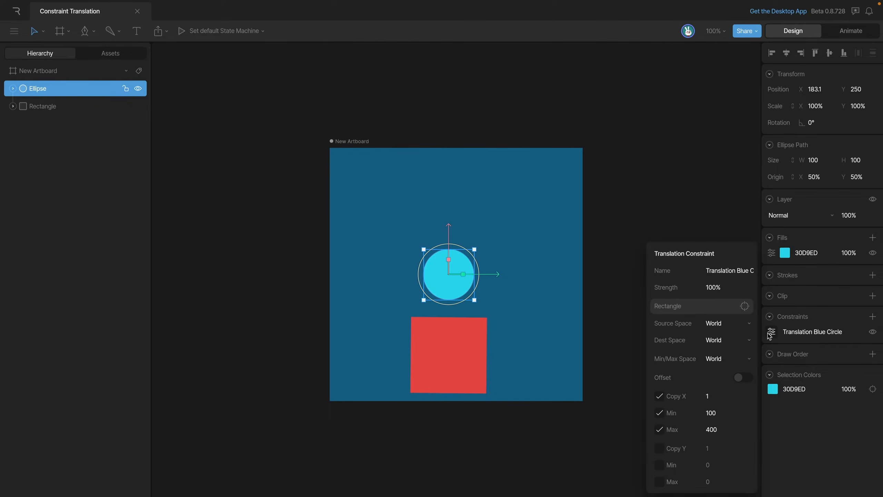
pyautogui.moveTo(712, 287)
pyautogui.mouseDown()
pyautogui.moveTo(722, 368)
pyautogui.moveTo(723, 288)
pyautogui.mouseUp()
pyautogui.click(718, 287)
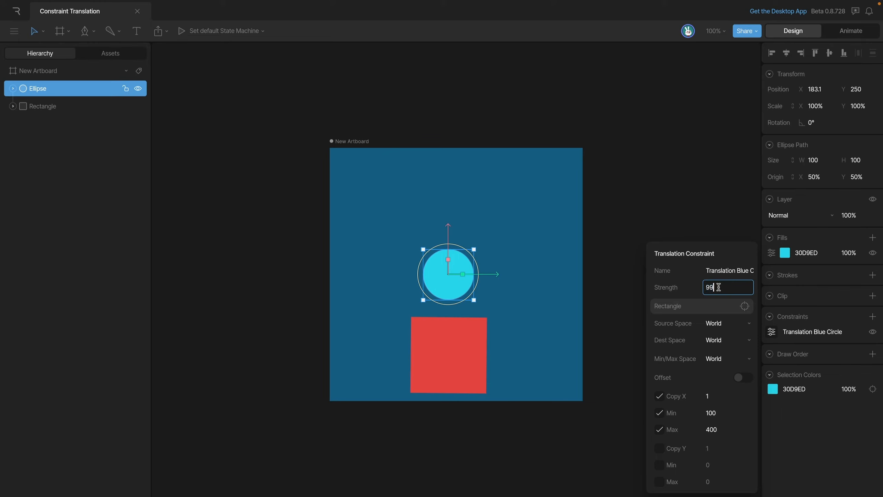
pyautogui.press('Return')
# Step: Move the rectangle horizontally to about X 281 to test the reduced strength, and deselect it
pyautogui.click(454, 355)
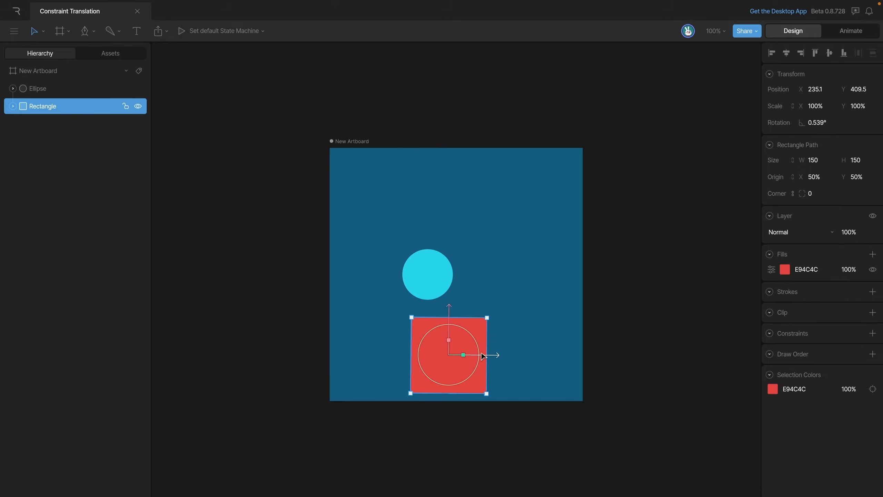
pyautogui.moveTo(493, 358)
pyautogui.mouseDown()
pyautogui.moveTo(456, 357)
pyautogui.moveTo(580, 357)
pyautogui.moveTo(441, 355)
pyautogui.moveTo(563, 353)
pyautogui.moveTo(451, 354)
pyautogui.moveTo(508, 354)
pyautogui.mouseUp()
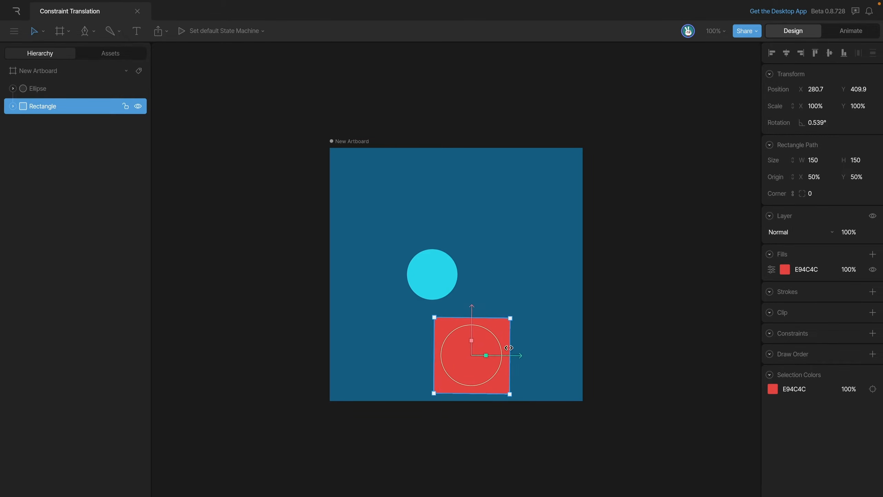
pyautogui.click(537, 373)
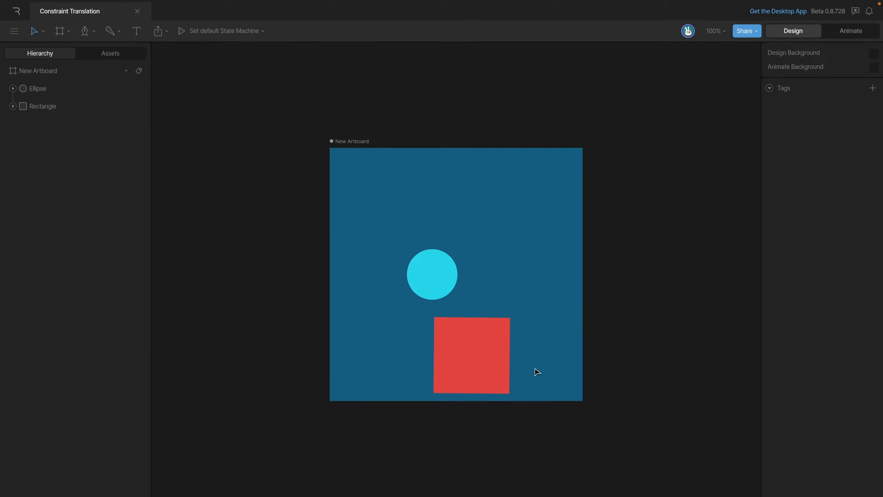
# Step: In Animate mode, key the rectangle's position on Timeline 1 at about X 74 at the start and about X 424 at one second
pyautogui.press('Tab')
pyautogui.click(479, 295)
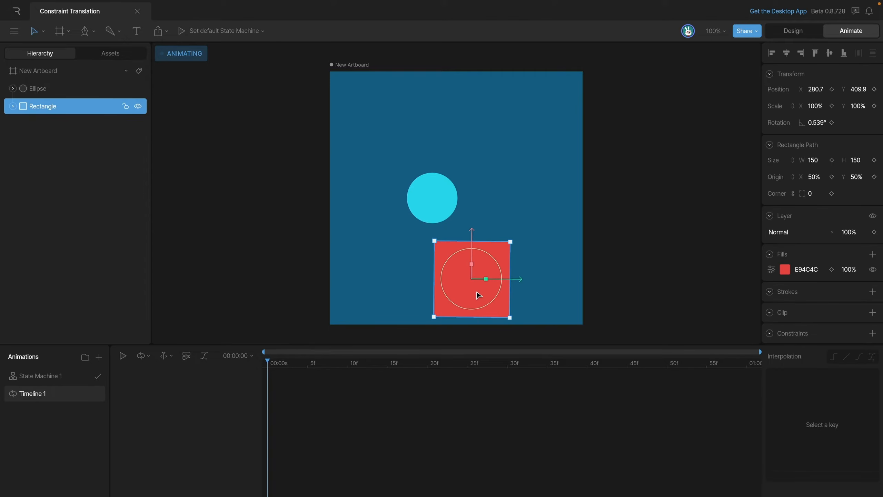
pyautogui.moveTo(519, 278); pyautogui.dragTo(416, 278)
pyautogui.moveTo(299, 364); pyautogui.dragTo(787, 376)
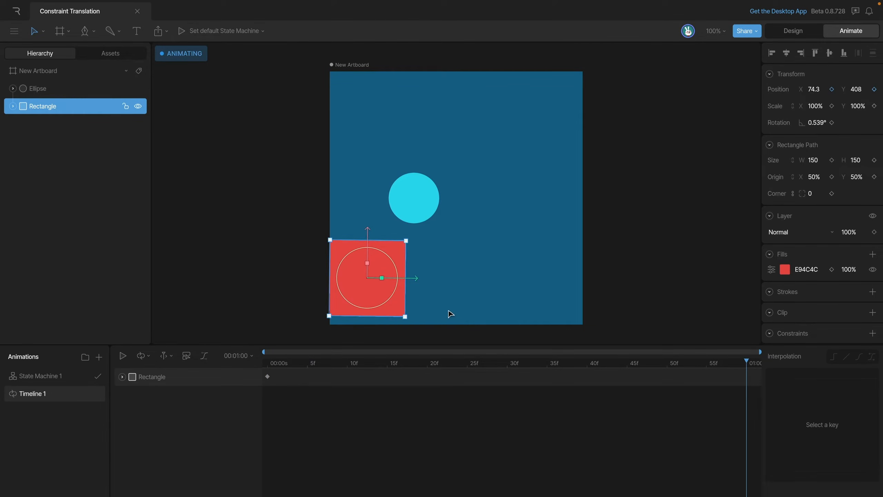
pyautogui.moveTo(417, 278); pyautogui.dragTo(588, 295)
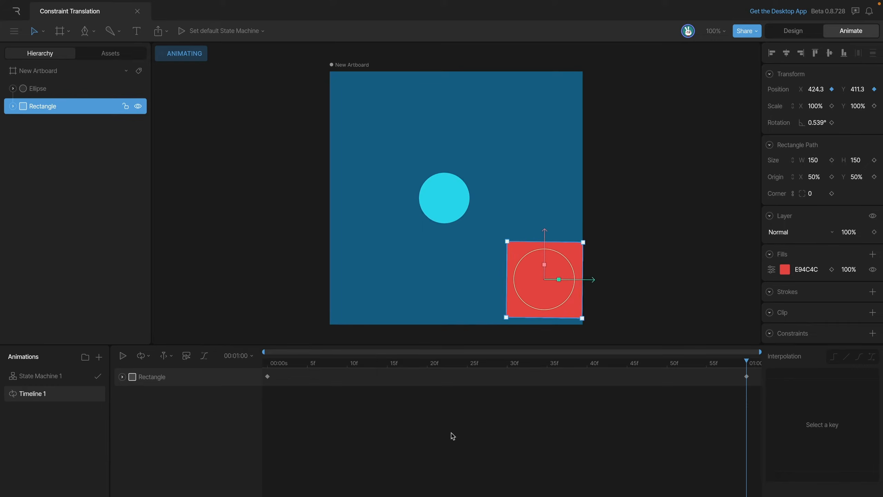
# Step: Play the rectangle's animation to check the ellipse at reduced constraint strength, then stop it and return to Design mode
pyautogui.press('space')
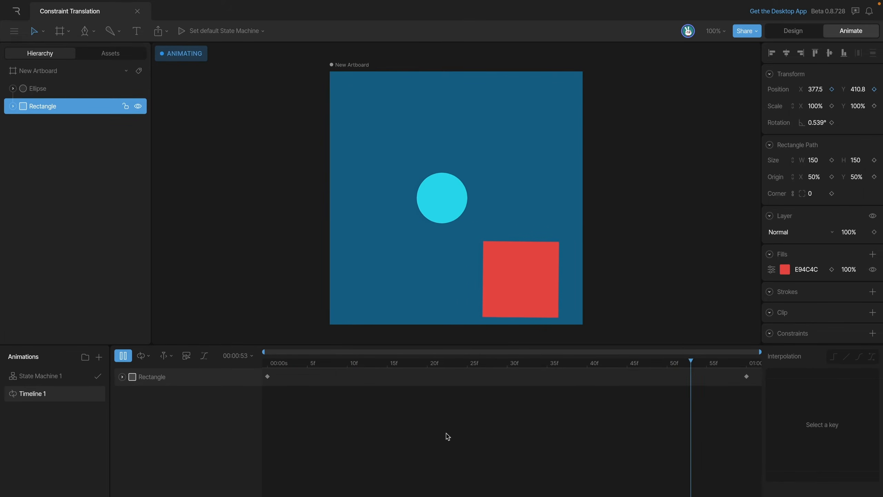
pyautogui.press('space')
pyautogui.press('Tab')
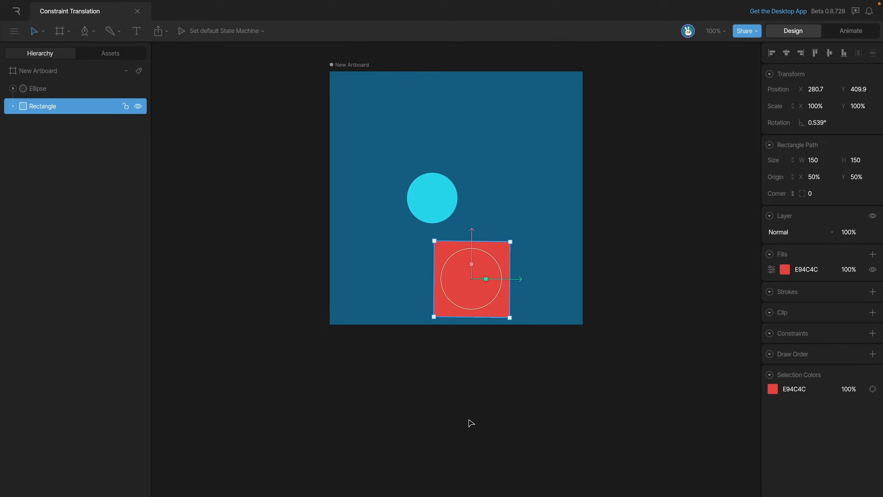
# Step: Set the strength of the ellipse's translation constraint to 100% and close its options
pyautogui.click(423, 192)
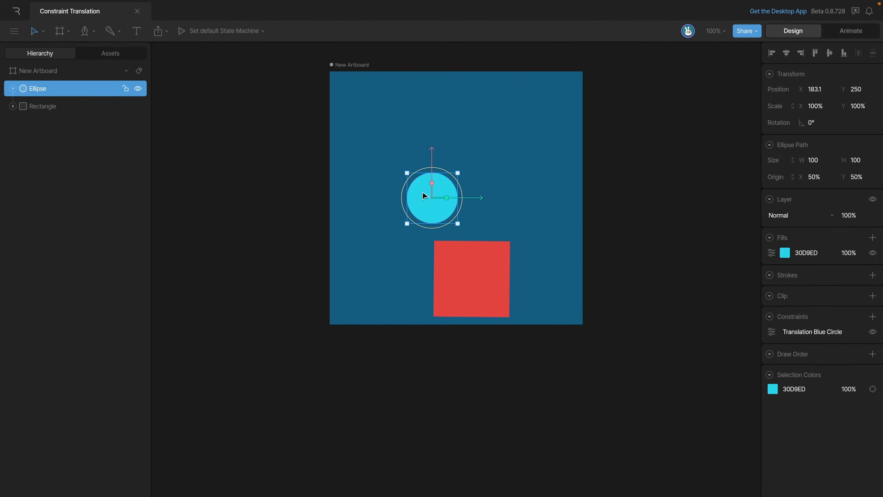
pyautogui.click(772, 331)
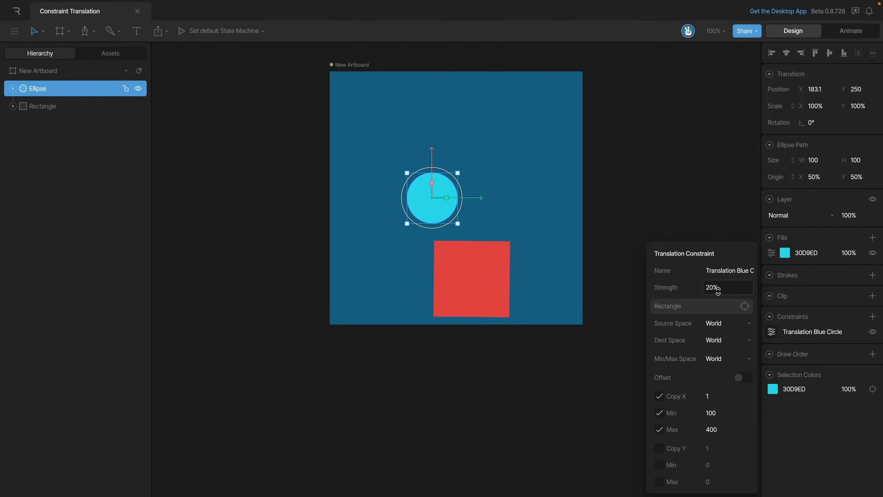
pyautogui.click(718, 292)
pyautogui.write('100')
pyautogui.press('Return')
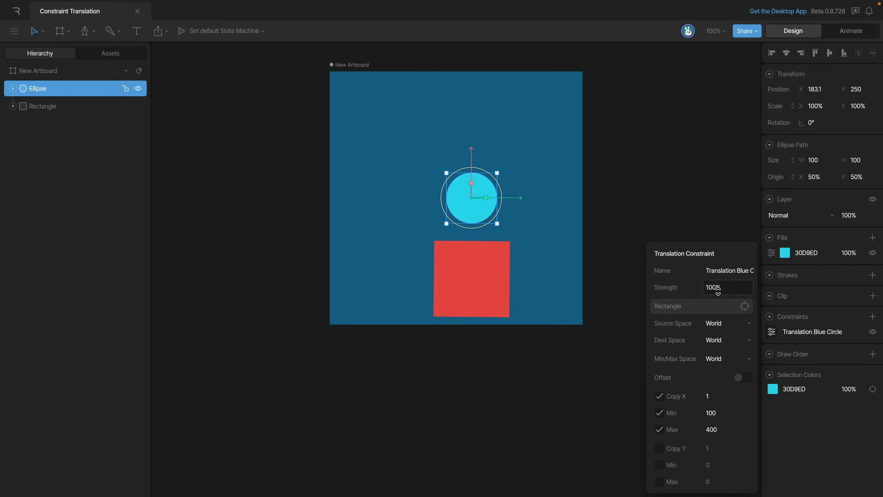
pyautogui.press('Return')
pyautogui.click(674, 308)
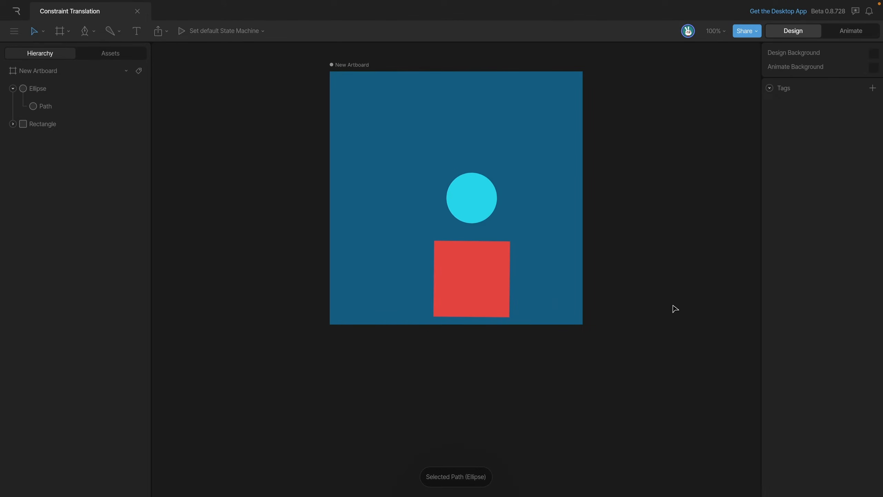
# Step: Play Timeline 1 in Animate mode to check the ellipse's motion at full constraint strength, and stop playback
pyautogui.press('Tab')
pyautogui.press('space')
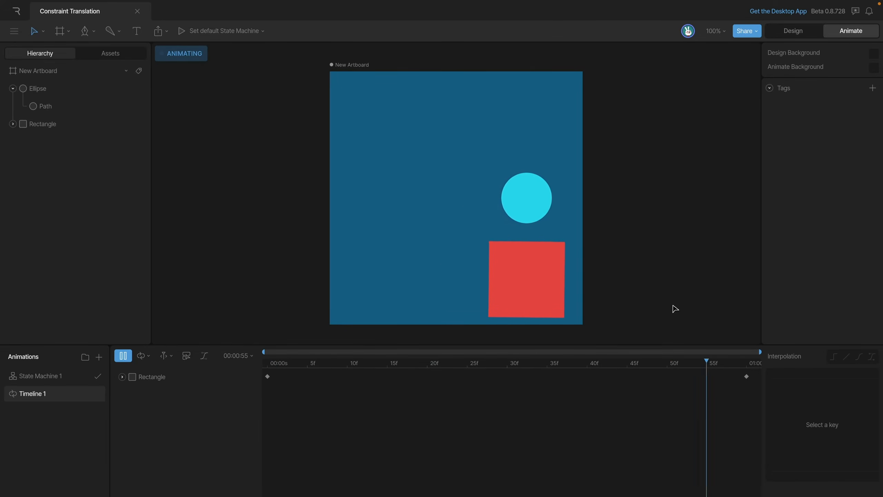
pyautogui.press('space')
# Step: Key the strength of the ellipse's translation constraint at the start of Timeline 1
pyautogui.click(371, 201)
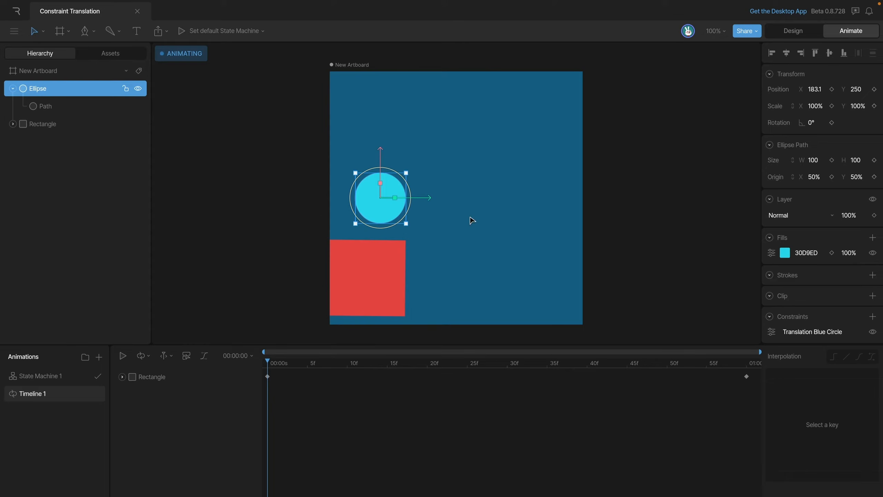
pyautogui.click(774, 335)
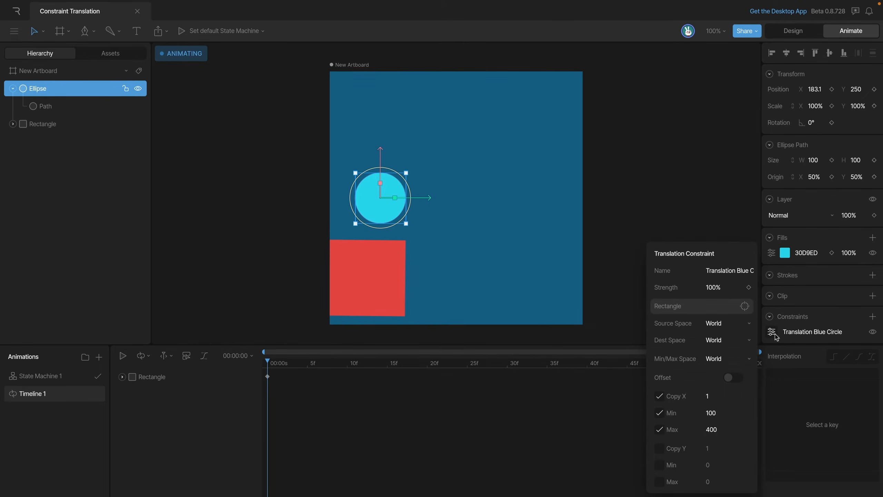
pyautogui.click(749, 287)
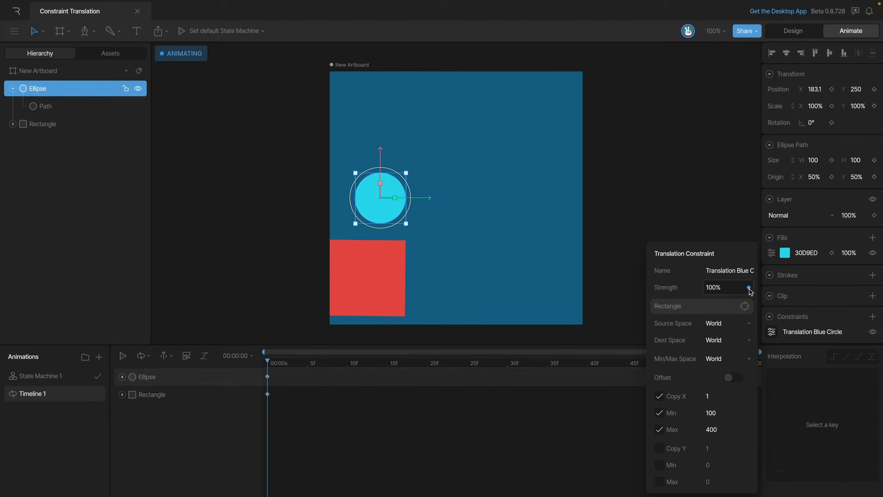
# Step: Key the translation constraint's strength at 0% at frame 30 of Timeline 1
pyautogui.click(324, 363)
pyautogui.moveTo(327, 366); pyautogui.dragTo(507, 378)
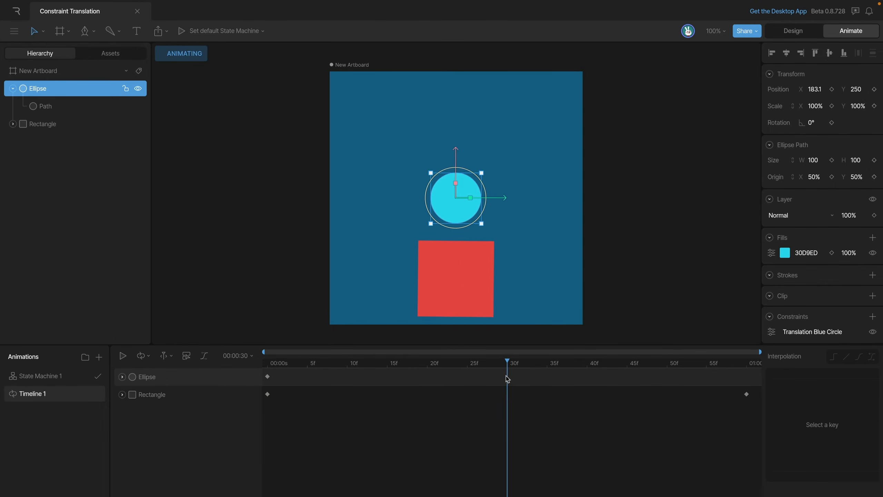
pyautogui.click(122, 377)
pyautogui.click(132, 394)
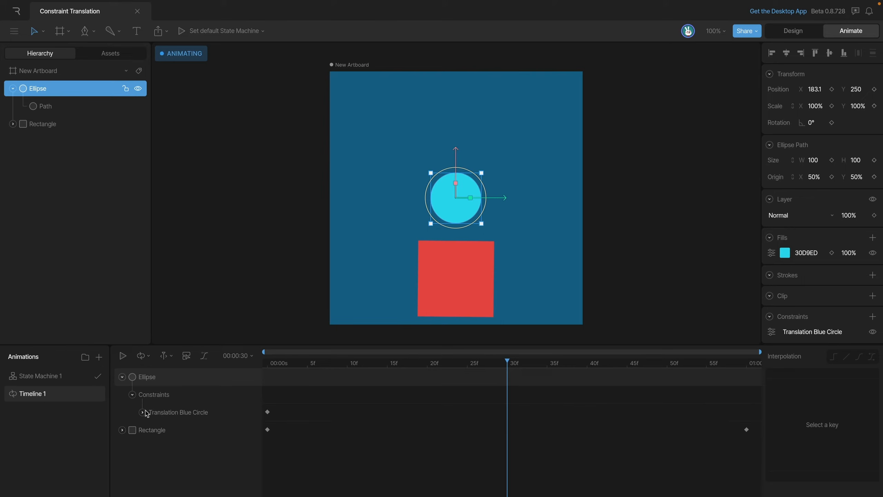
pyautogui.click(142, 412)
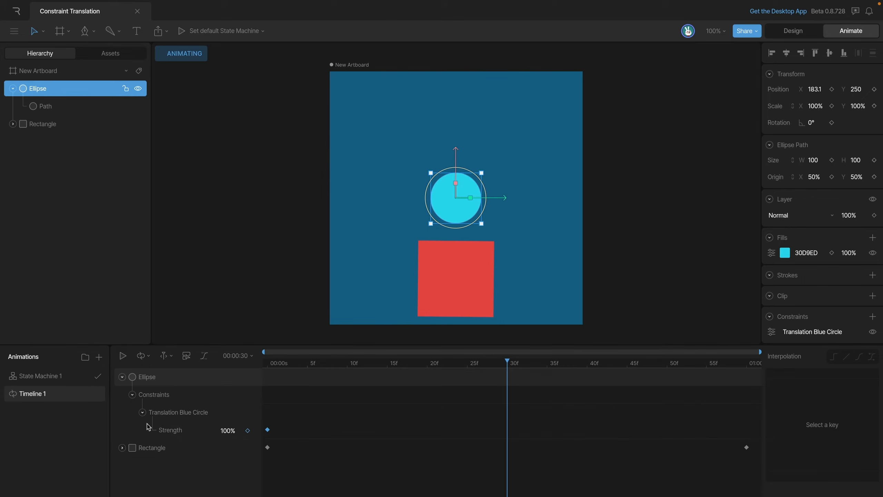
pyautogui.click(229, 431)
pyautogui.write('0')
pyautogui.press('Return')
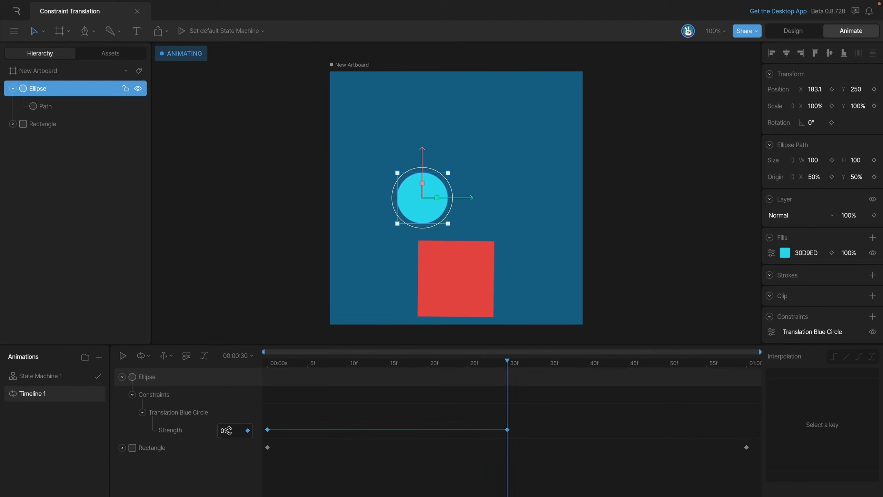
# Step: Scrub and play the timeline to preview the animated constraint strength, and return the playhead to frame 30
pyautogui.moveTo(362, 370); pyautogui.dragTo(635, 411)
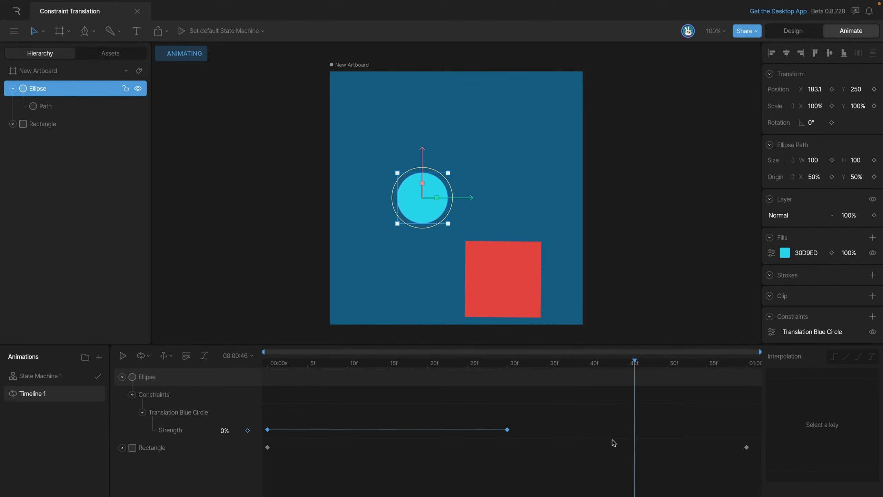
pyautogui.press('space')
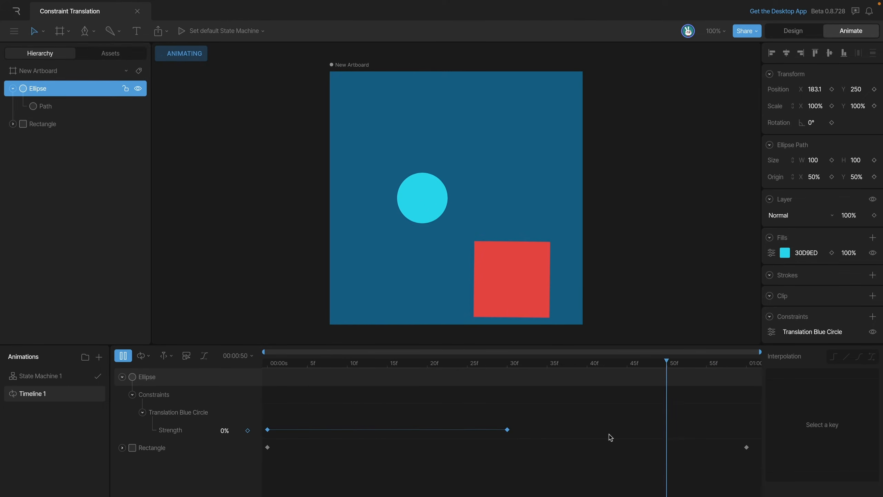
pyautogui.press('space')
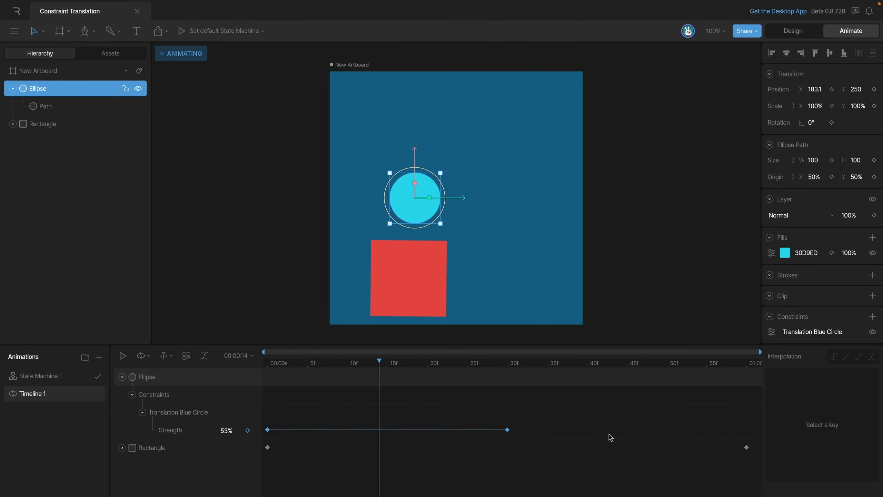
pyautogui.click(500, 365)
pyautogui.moveTo(499, 364); pyautogui.dragTo(505, 365)
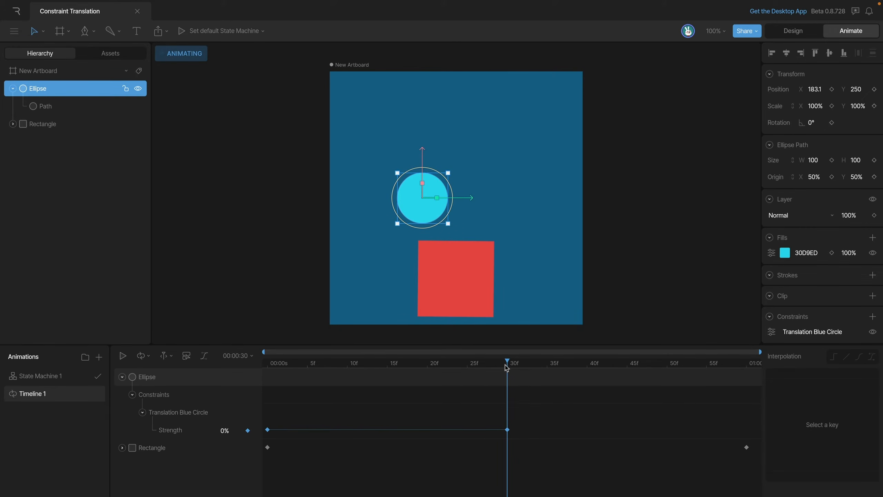
# Step: Delete the Translation Blue Circle constraint from the ellipse in Design mode, and deselect the ellipse
pyautogui.press('Tab')
pyautogui.click(462, 281)
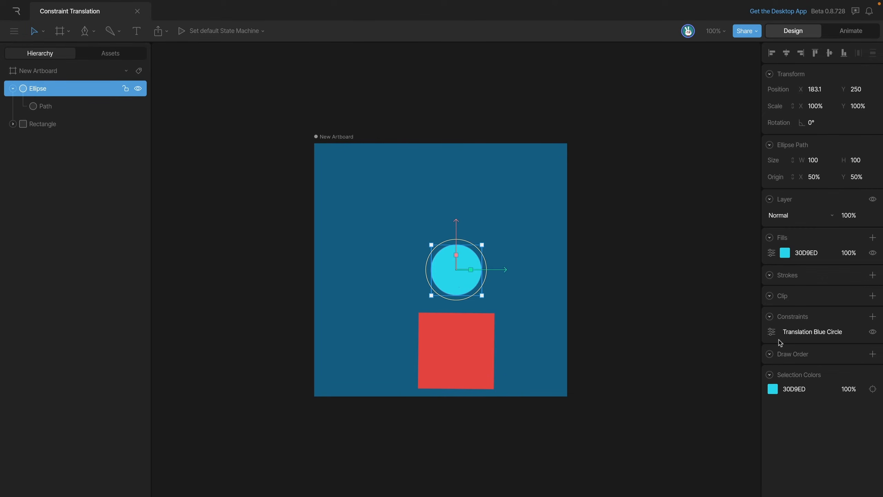
pyautogui.rightClick(830, 334)
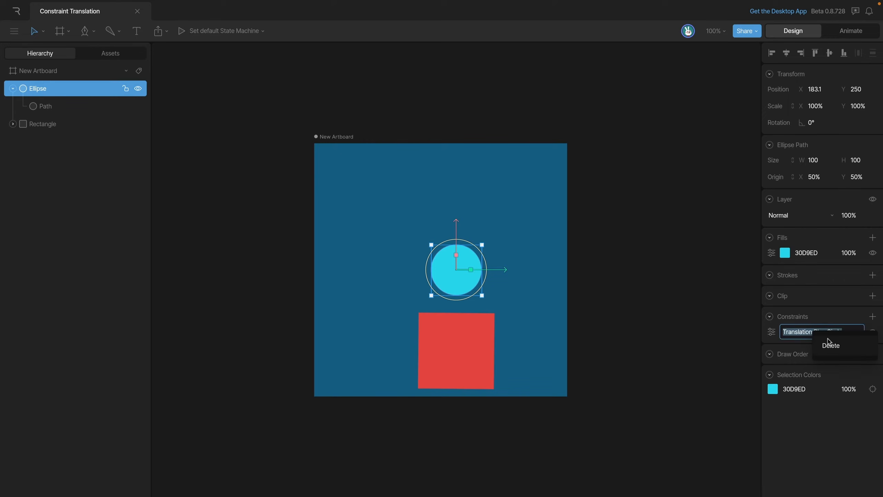
pyautogui.press('Escape')
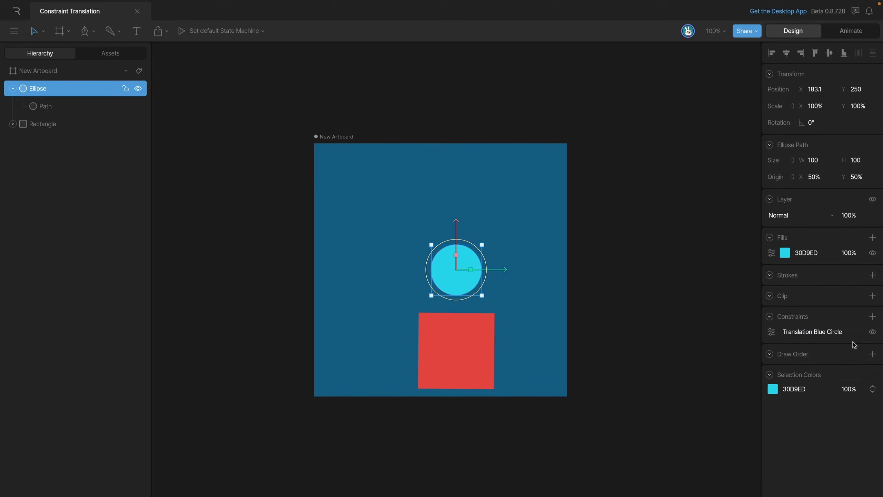
pyautogui.press('alt')
pyautogui.click(872, 333)
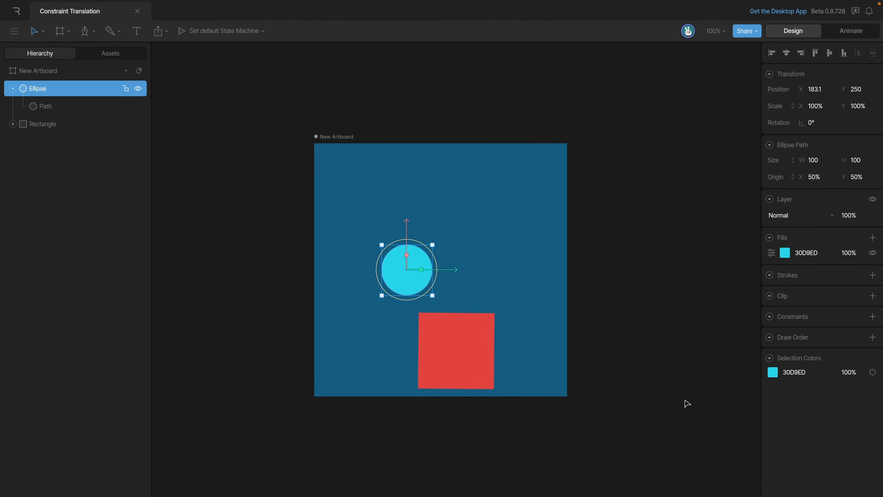
pyautogui.click(603, 375)
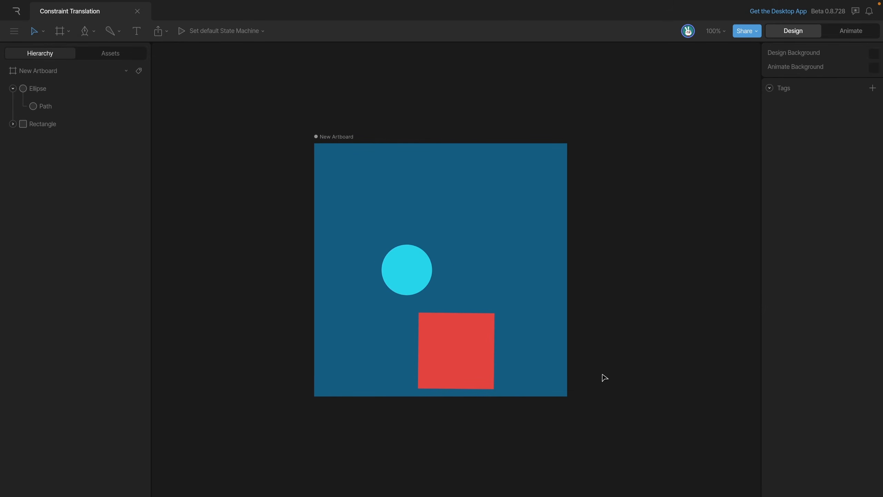
# Step: Add a new Translation constraint to the blue ellipse and open its options
pyautogui.click(404, 271)
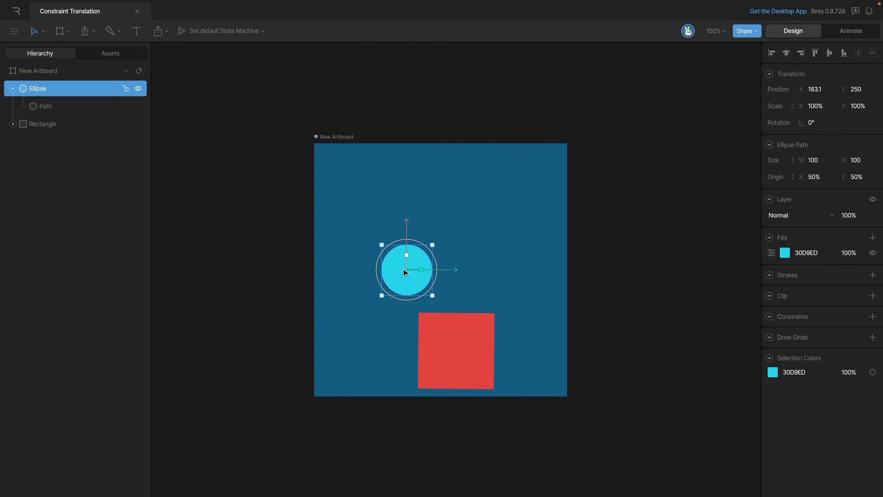
pyautogui.click(873, 316)
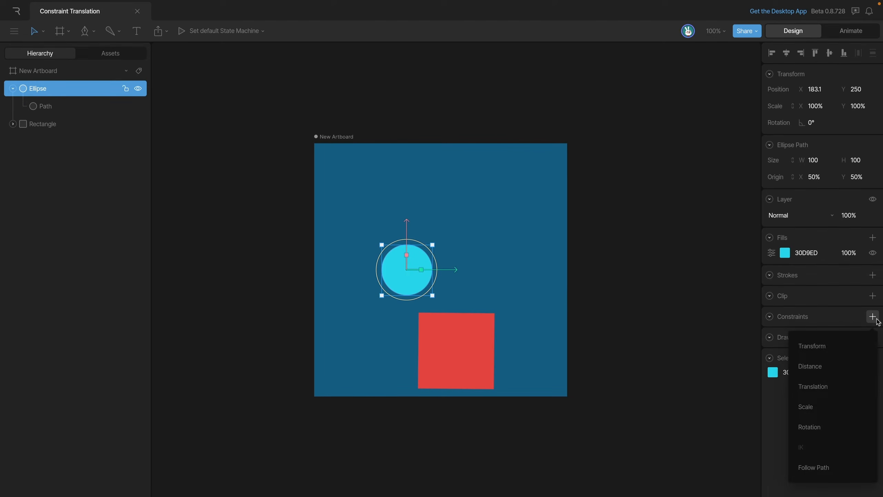
pyautogui.click(813, 386)
pyautogui.click(771, 332)
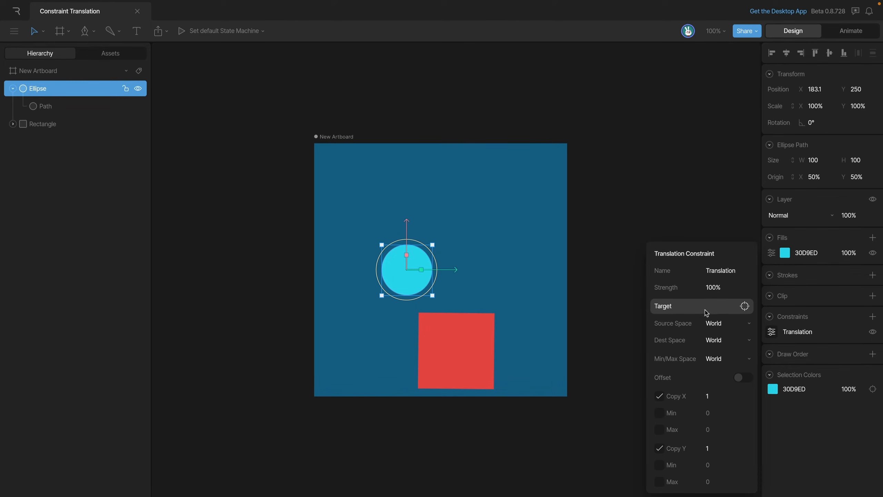
# Step: Enable Offset on the new translation constraint and set the red rectangle as its target
pyautogui.click(744, 383)
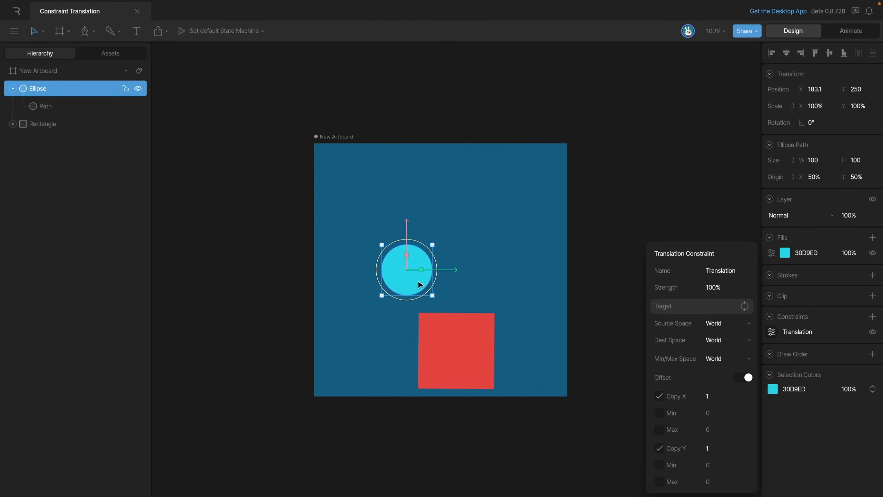
pyautogui.click(685, 308)
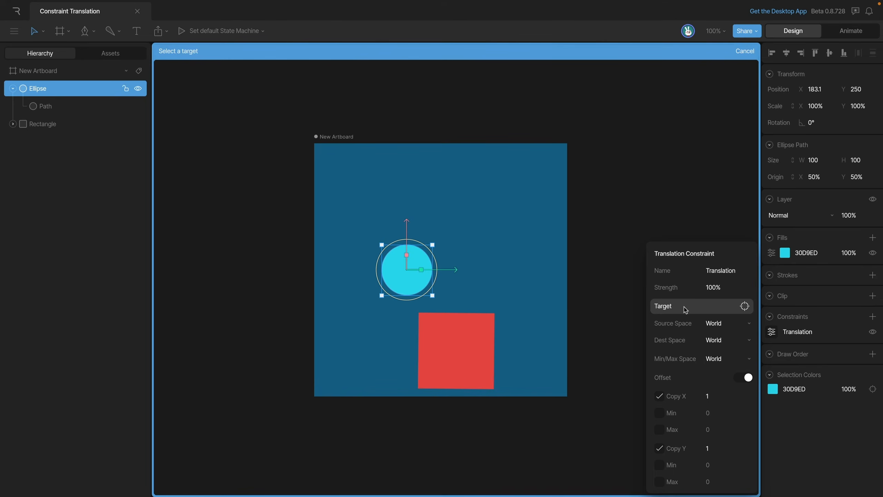
pyautogui.click(465, 353)
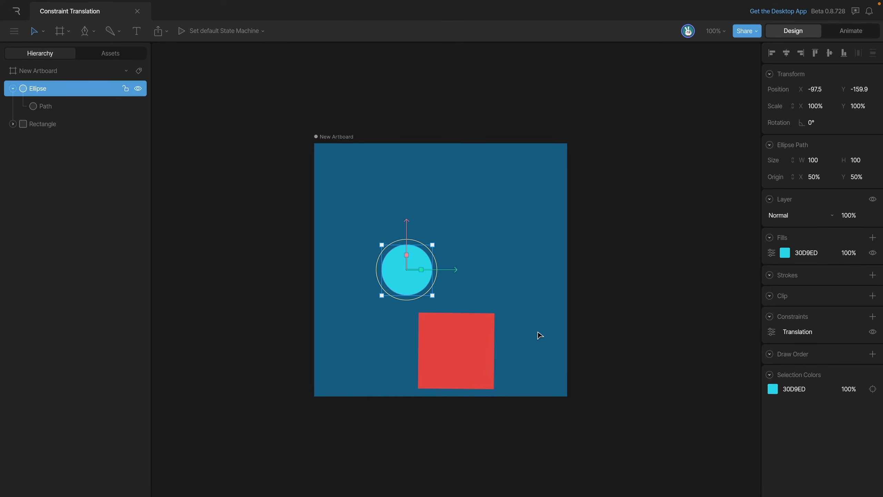
# Step: Move the rectangle horizontally and vertically to about X 269, Y 394 to test the offset constraint
pyautogui.click(492, 352)
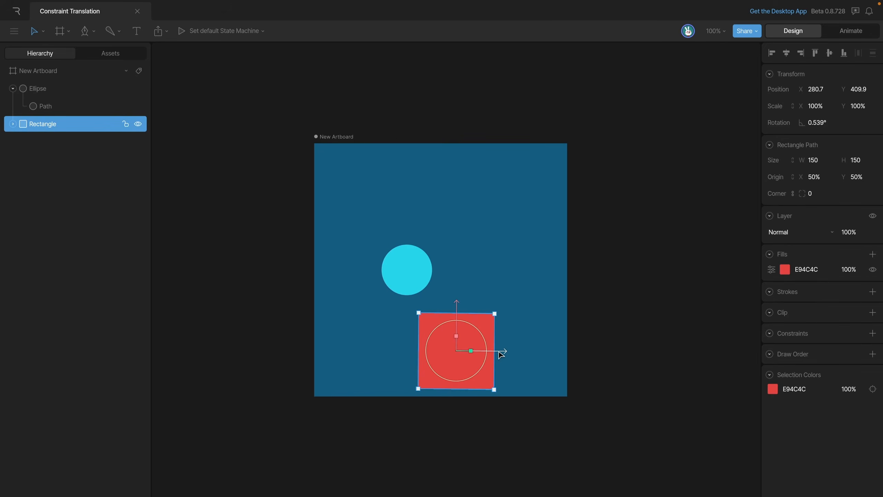
pyautogui.moveTo(501, 354); pyautogui.dragTo(543, 353)
pyautogui.moveTo(475, 356); pyautogui.dragTo(497, 356)
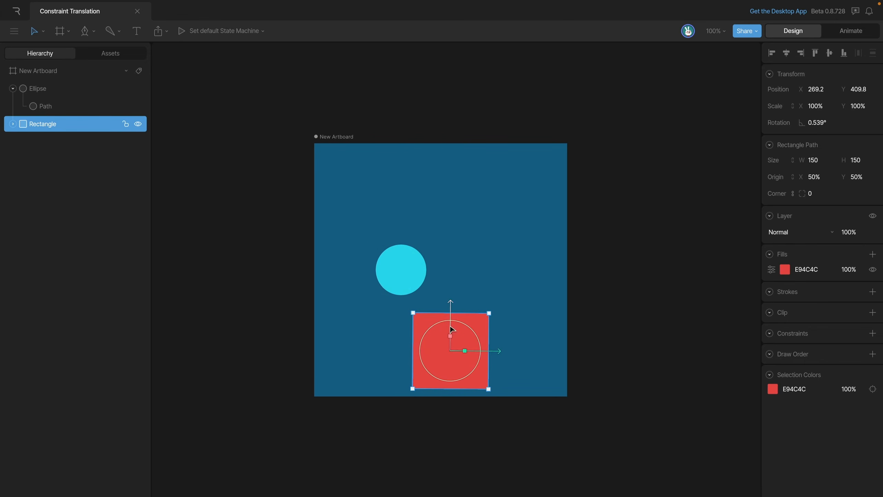
pyautogui.moveTo(452, 316)
pyautogui.mouseDown()
pyautogui.moveTo(453, 251)
pyautogui.moveTo(452, 307)
pyautogui.mouseUp()
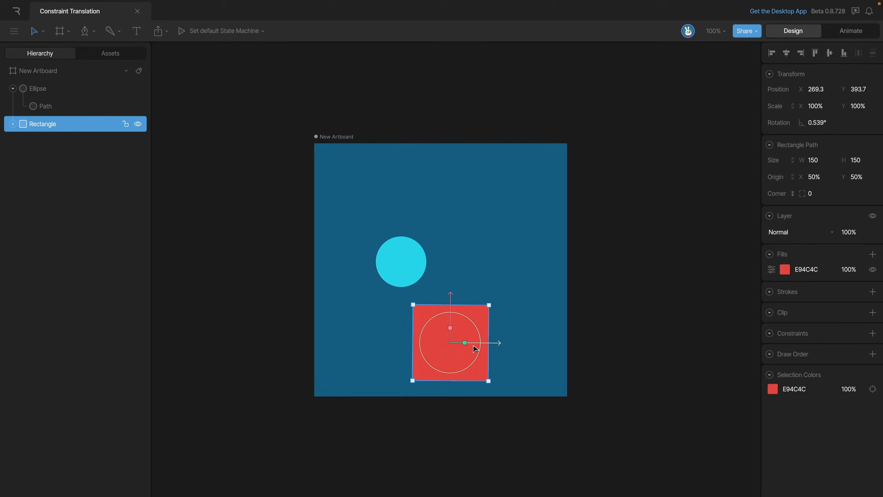
# Step: Undo the red rectangle's test moves and delete the blue ellipse from the artboard
pyautogui.moveTo(466, 343)
pyautogui.mouseDown()
pyautogui.moveTo(468, 351)
pyautogui.moveTo(486, 347)
pyautogui.moveTo(477, 337)
pyautogui.moveTo(478, 352)
pyautogui.moveTo(474, 322)
pyautogui.moveTo(480, 340)
pyautogui.mouseUp()
pyautogui.press('super+z')
pyautogui.press('super+z')
pyautogui.click(420, 268)
pyautogui.press('Delete')
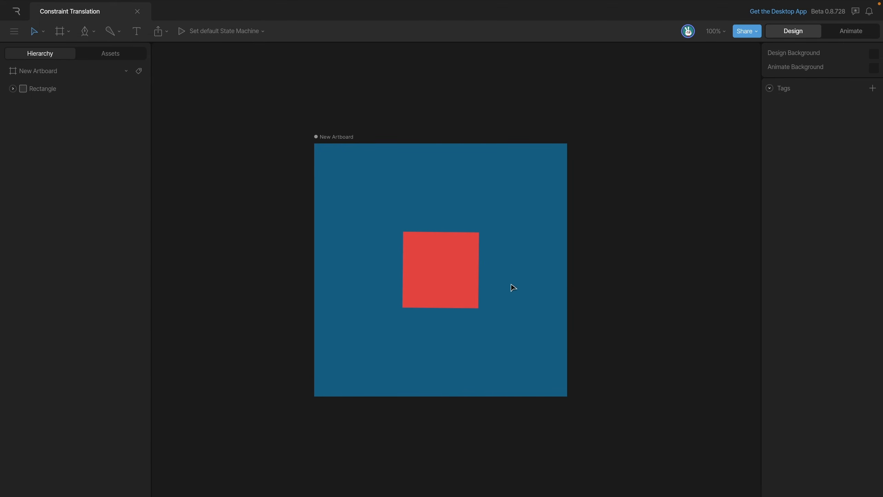
# Step: Add a Translation constraint to the red rectangle and open its options
pyautogui.click(444, 277)
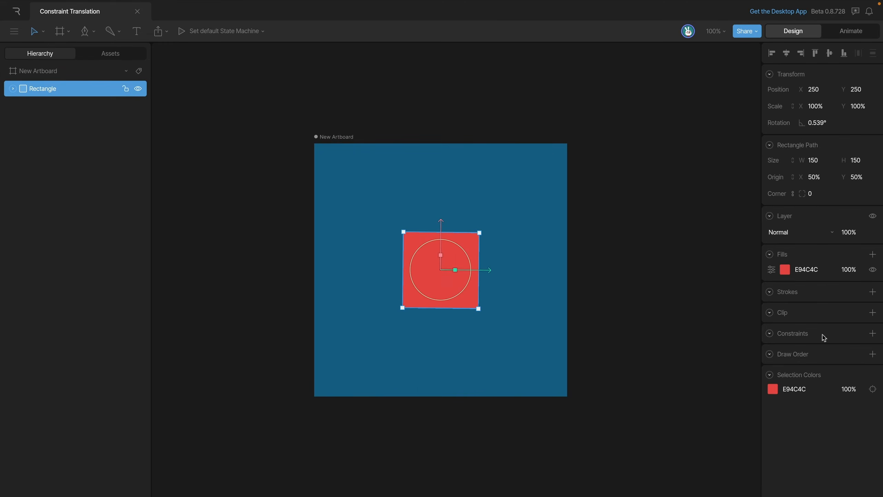
pyautogui.click(872, 334)
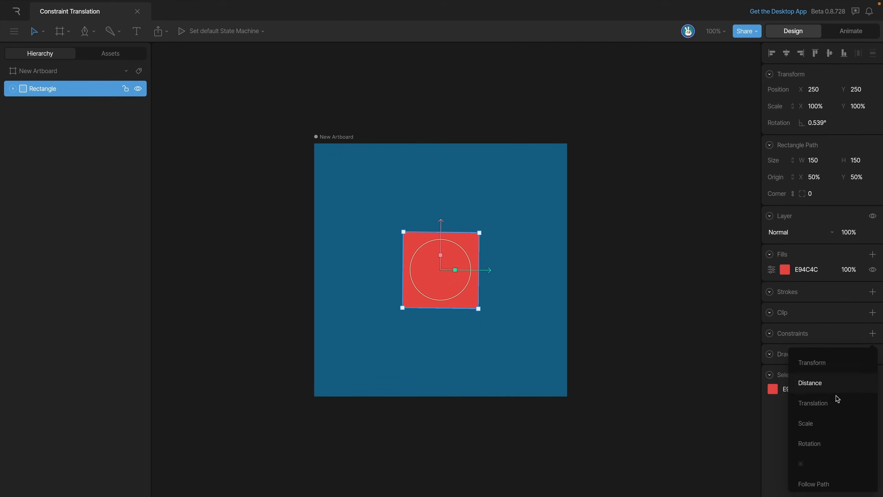
pyautogui.click(823, 404)
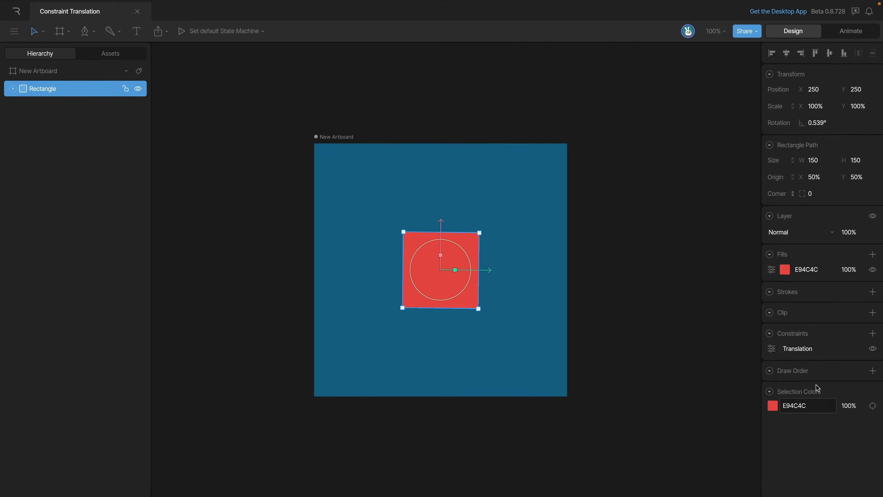
pyautogui.click(771, 348)
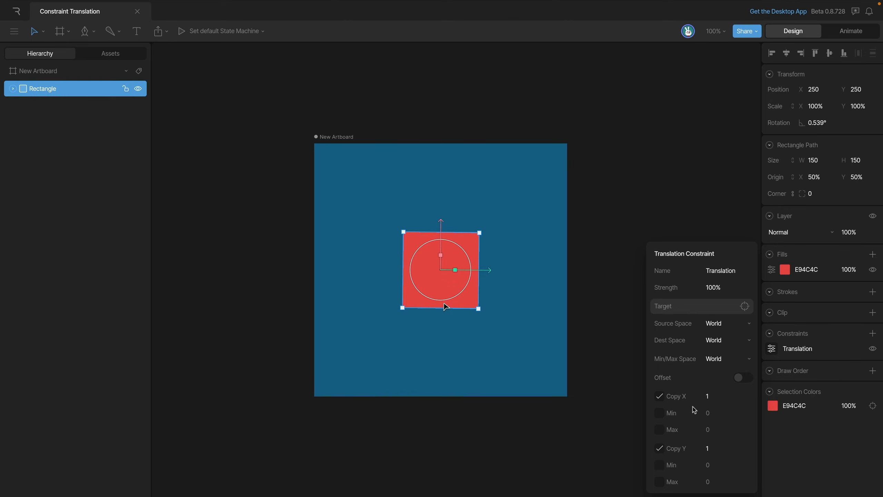
# Step: Limit the rectangle's X translation to a minimum of 200 and a maximum of 400, and close the constraint options
pyautogui.click(660, 412)
pyautogui.click(709, 413)
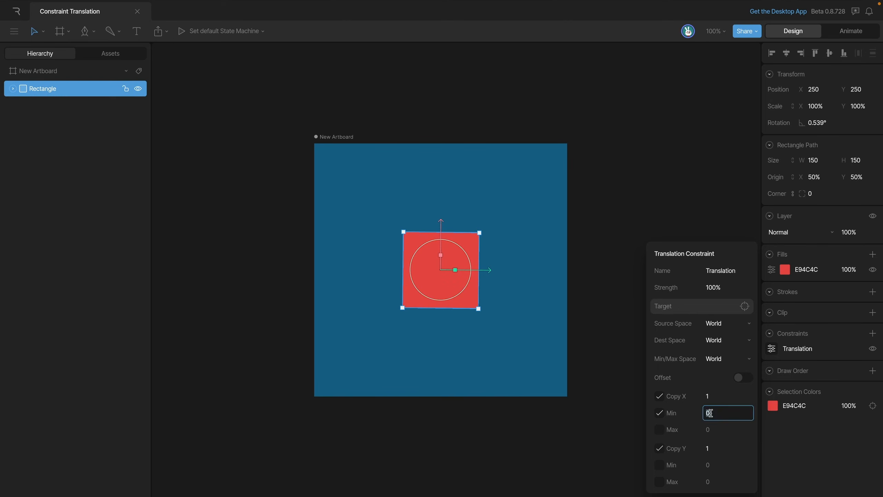
pyautogui.write('200')
pyautogui.click(660, 430)
pyautogui.click(709, 429)
pyautogui.write('400')
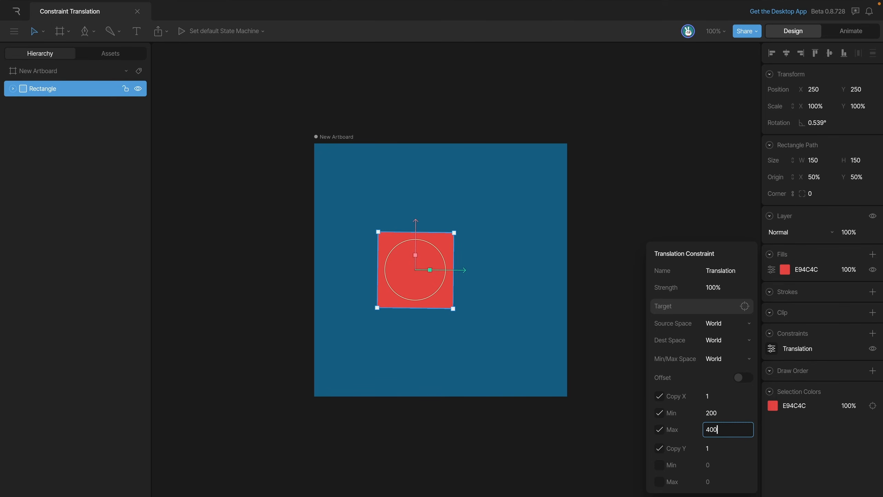
pyautogui.click(778, 447)
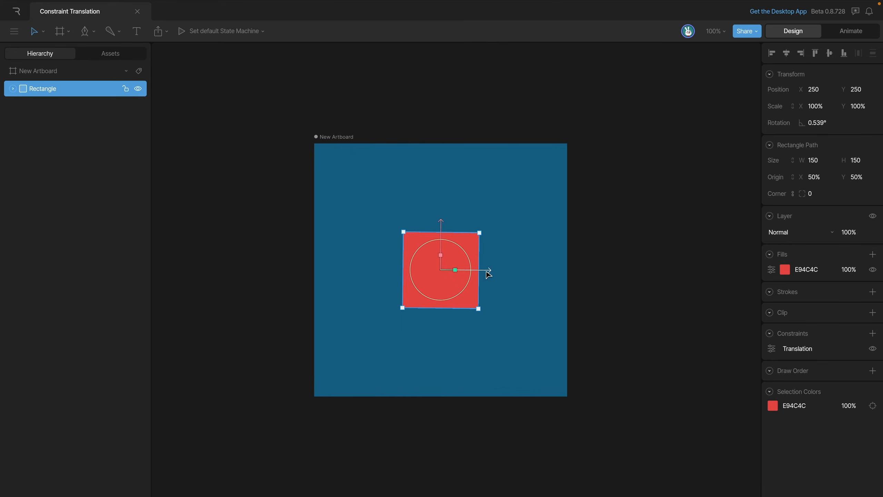
# Step: Move the rectangle horizontally to about X 114 to test its minimum X limit
pyautogui.moveTo(488, 274); pyautogui.dragTo(429, 270)
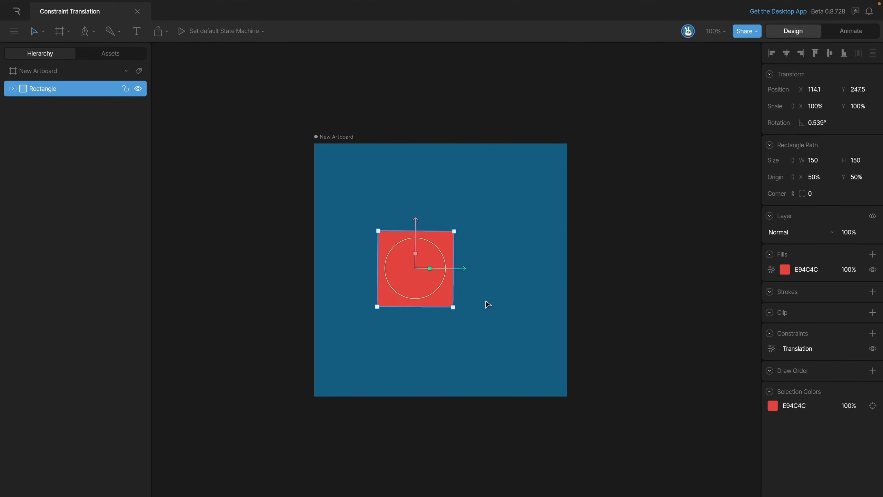